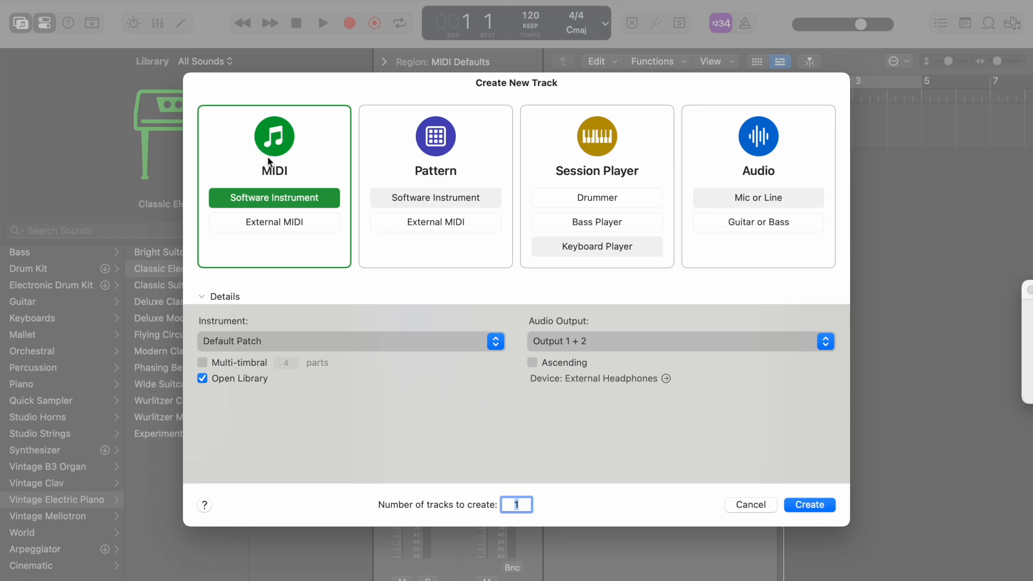
{"action": "left_click", "coordinate": [799, 502]}
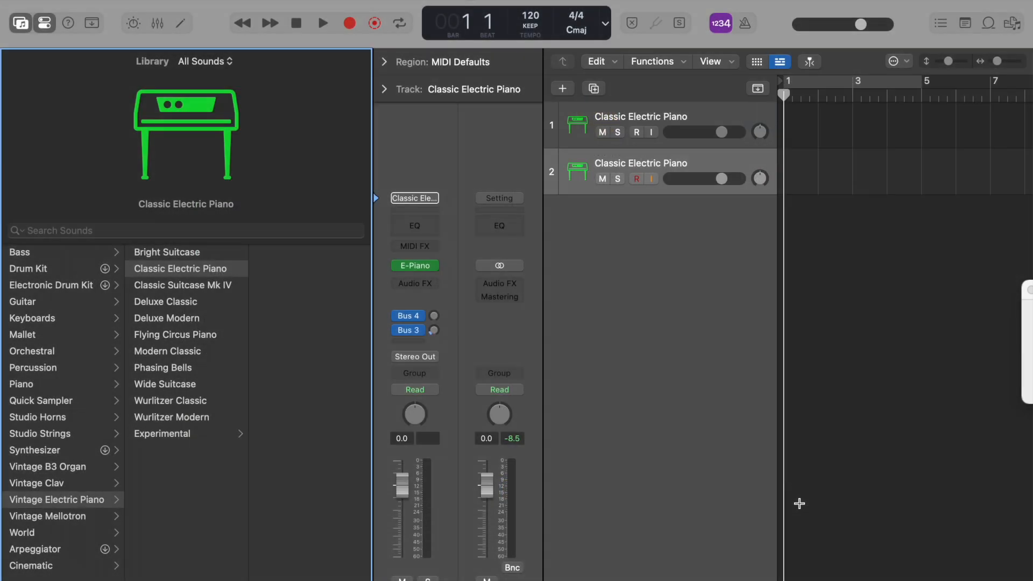
{"action": "left_click", "coordinate": [611, 113]}
{"action": "key", "text": "super+z"}
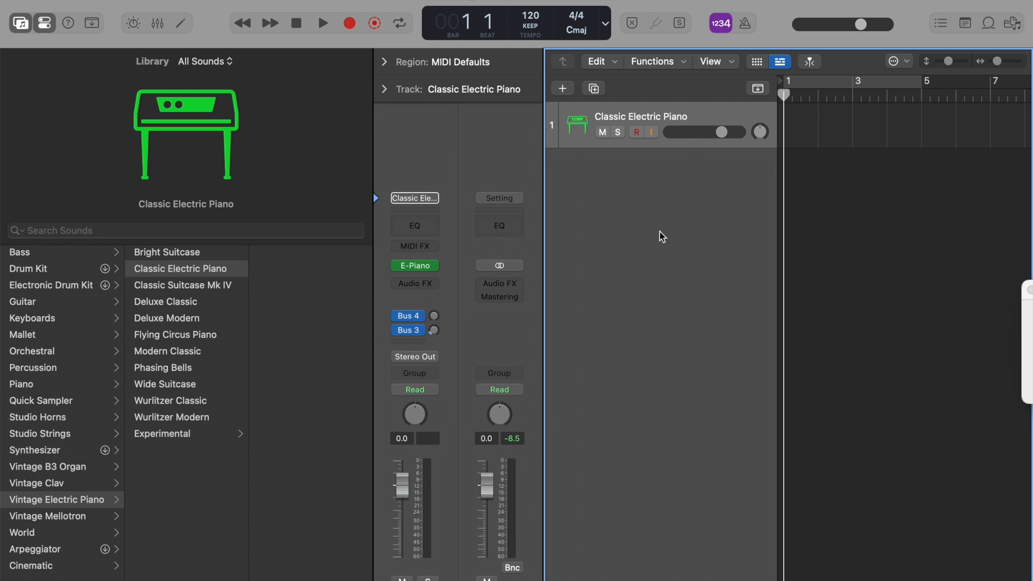
Hide the sound Library and keep the Inspector displayed beside the tracks area
{"action": "key", "text": "y"}
{"action": "key", "text": "y"}
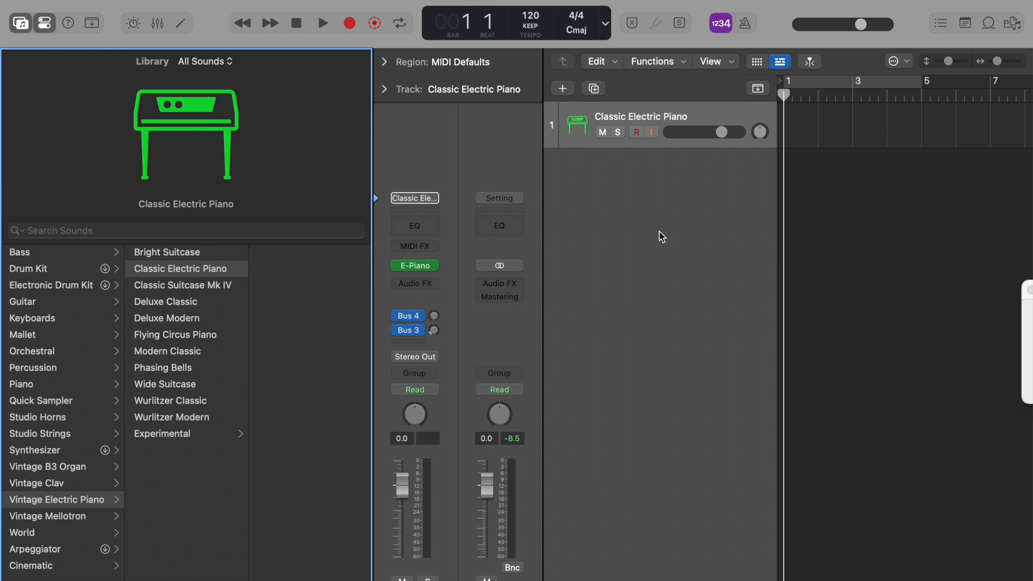
{"action": "key", "text": "y"}
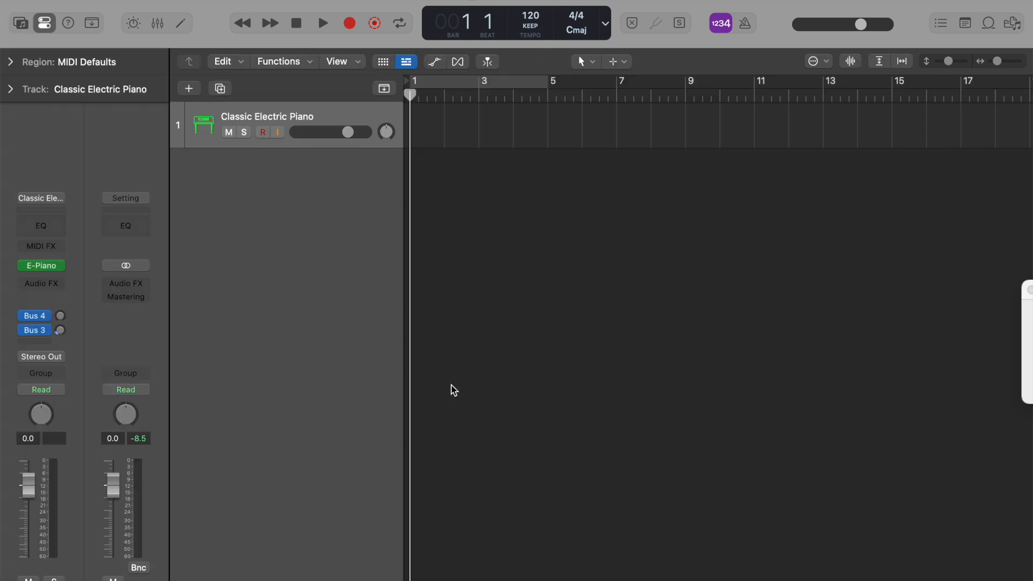
{"action": "key", "text": "i"}
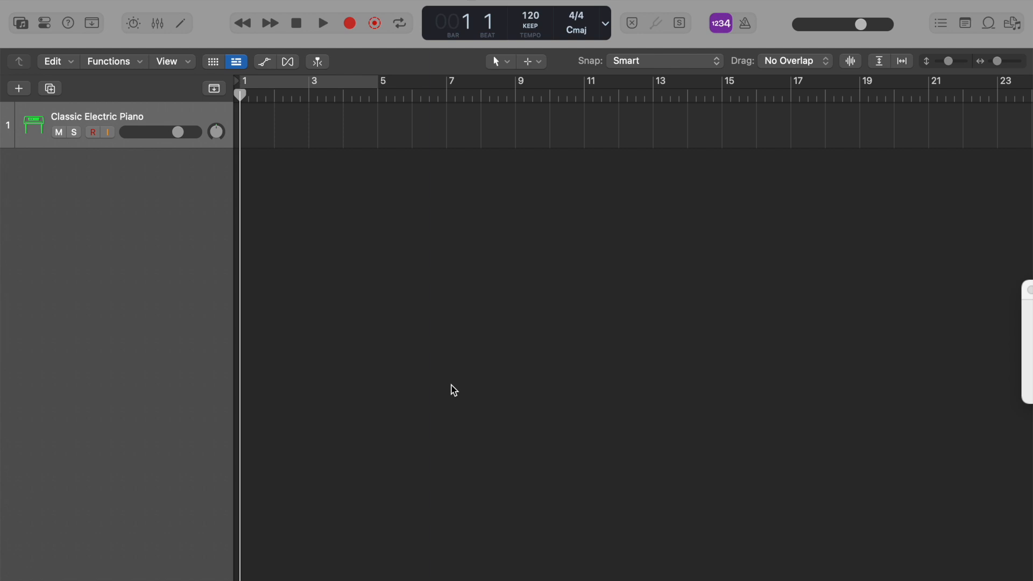
{"action": "key", "text": "i"}
Insert the Arpeggiator as the MIDI effect on the Classic Electric Piano track and reposition its window
{"action": "mouse_move", "coordinate": [32, 273]}
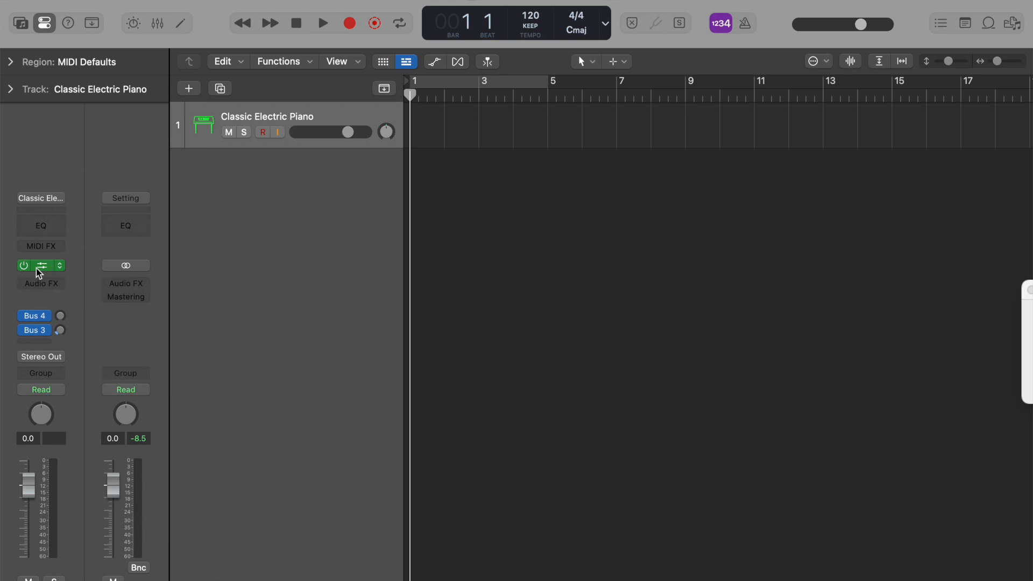
{"action": "left_click", "coordinate": [38, 267]}
{"action": "left_click", "coordinate": [305, 52]}
{"action": "left_click", "coordinate": [45, 246]}
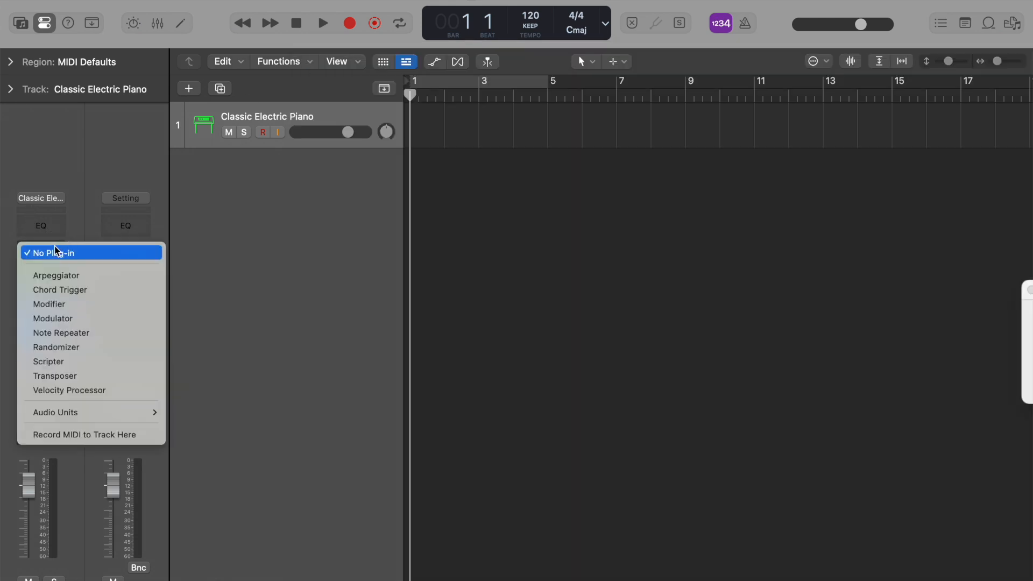
{"action": "left_click", "coordinate": [91, 278]}
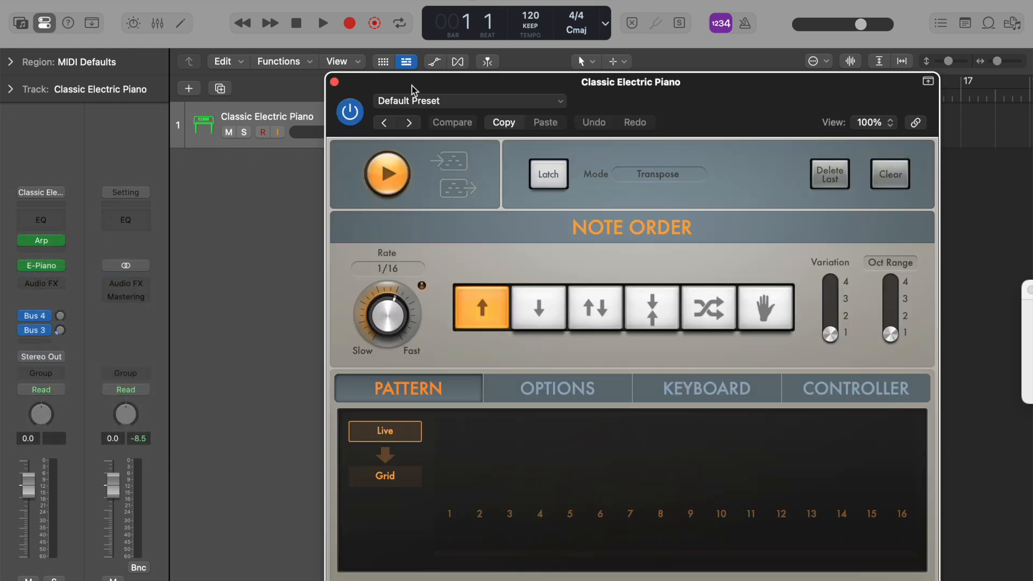
{"action": "left_click_drag", "start_coordinate": [420, 86], "coordinate": [435, 11]}
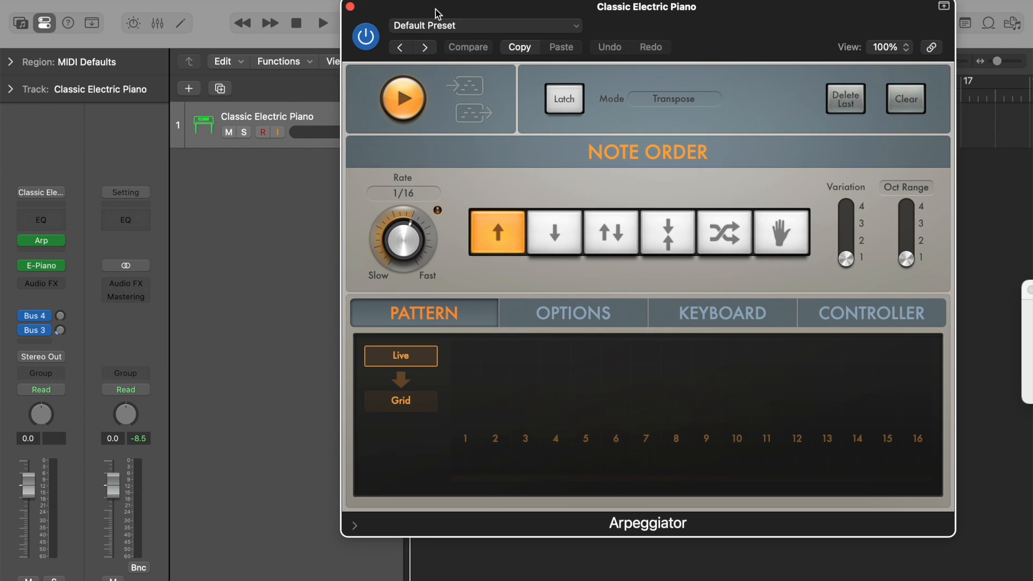
Open Musical Typing and compare held notes with the Arpeggiator bypassed and re-enabled
{"action": "left_click", "coordinate": [366, 37]}
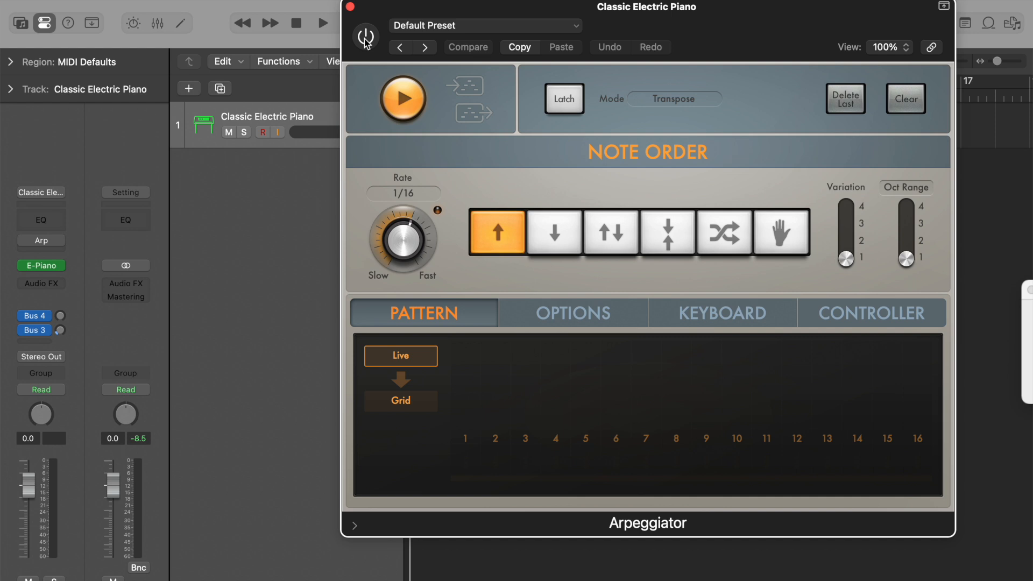
{"action": "key", "text": "super+k"}
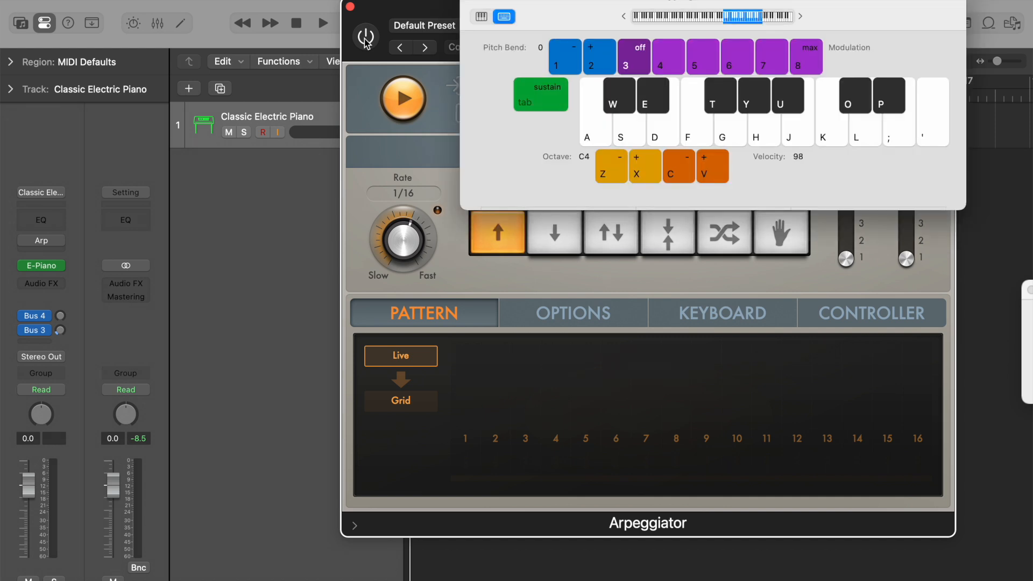
{"action": "key", "text": "a"}
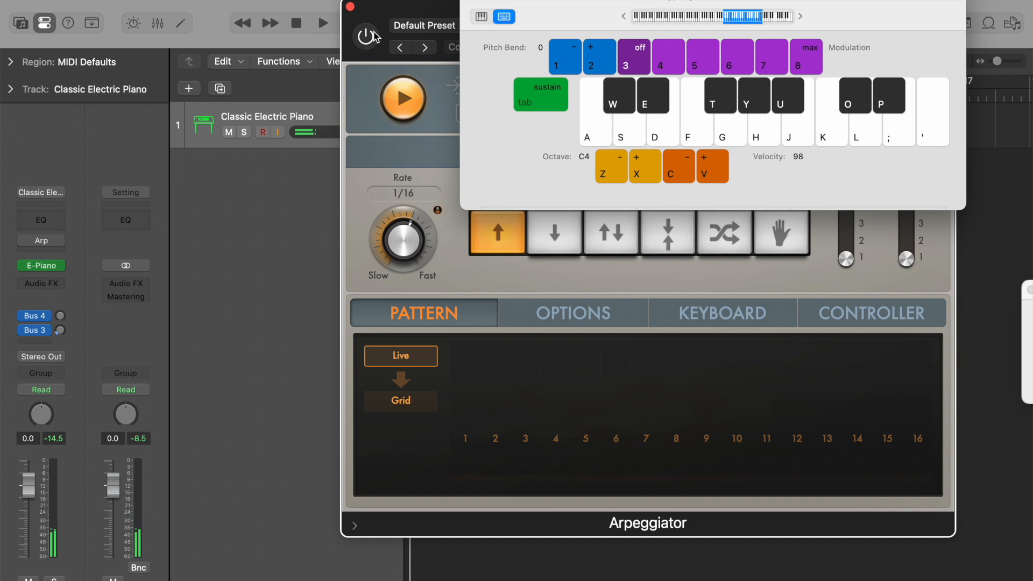
{"action": "key", "text": "super+k"}
{"action": "left_click", "coordinate": [366, 39]}
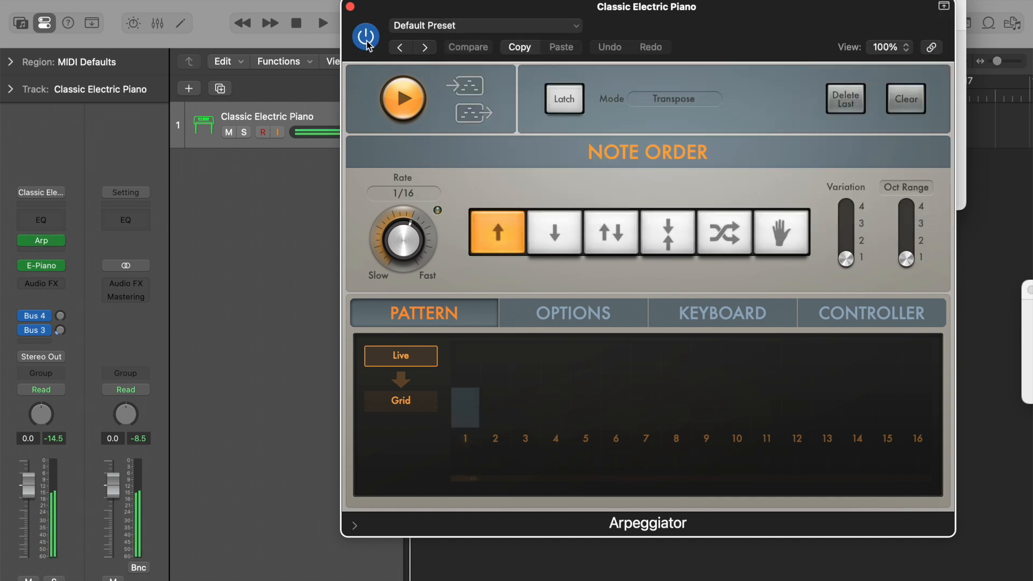
Arrange the Arpeggiator and Musical Typing windows and audition held notes through the arpeggiator at the 1/16 rate
{"action": "left_click_drag", "start_coordinate": [623, 19], "coordinate": [427, 78]}
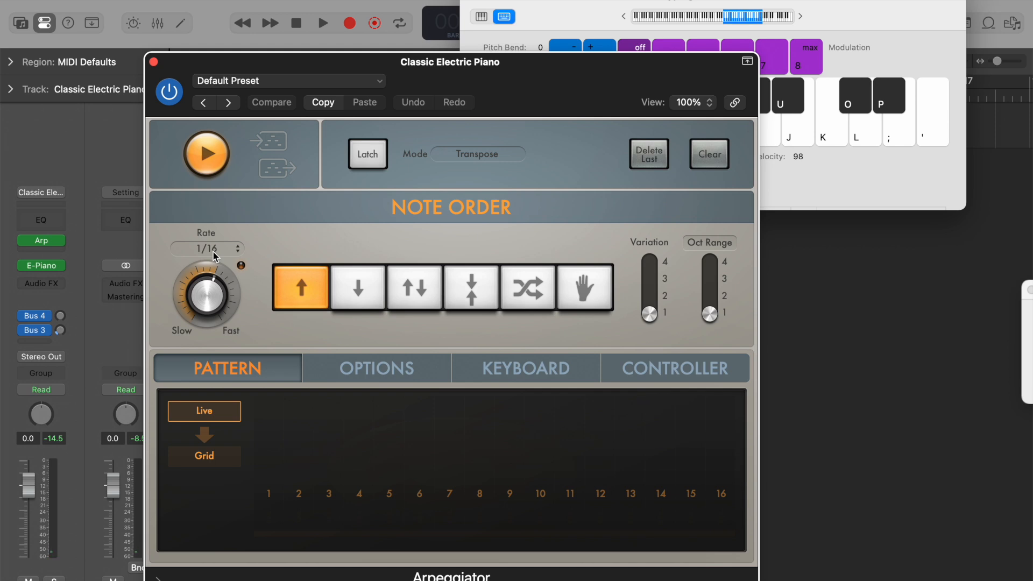
{"action": "left_click_drag", "start_coordinate": [644, 0], "coordinate": [643, 1]}
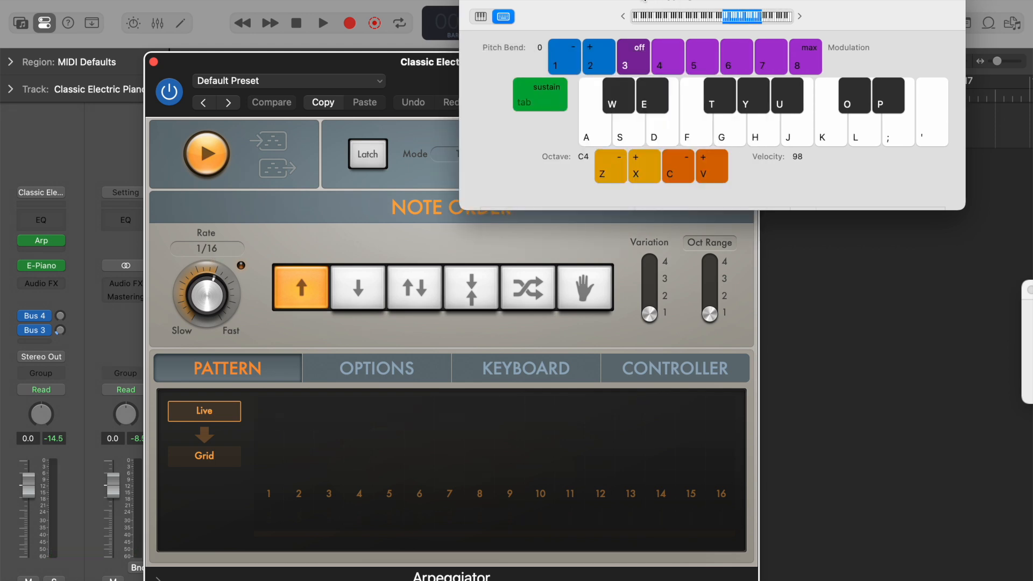
{"action": "key", "text": "f"}
{"action": "key", "text": "k"}
{"action": "left_click_drag", "start_coordinate": [392, 63], "coordinate": [292, 0]}
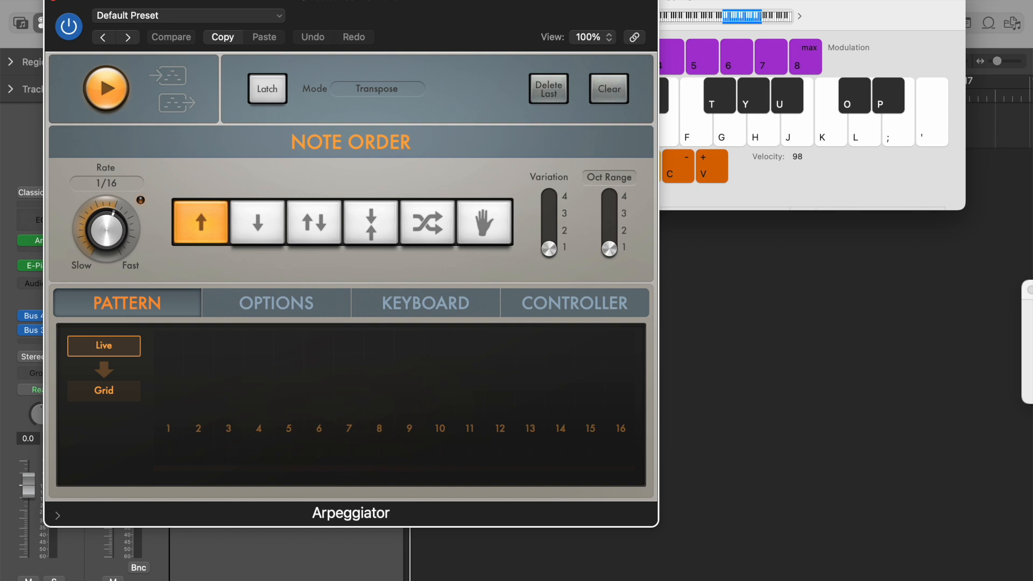
{"action": "key", "text": "k"}
{"action": "key", "text": "g"}
Place the Arpeggiator's captured input and output as separate MIDI regions around bars 17 and 18, and show their notes in the Piano Roll
{"action": "left_click_drag", "start_coordinate": [179, 80], "coordinate": [1012, 125]}
{"action": "double_click", "coordinate": [1012, 124]}
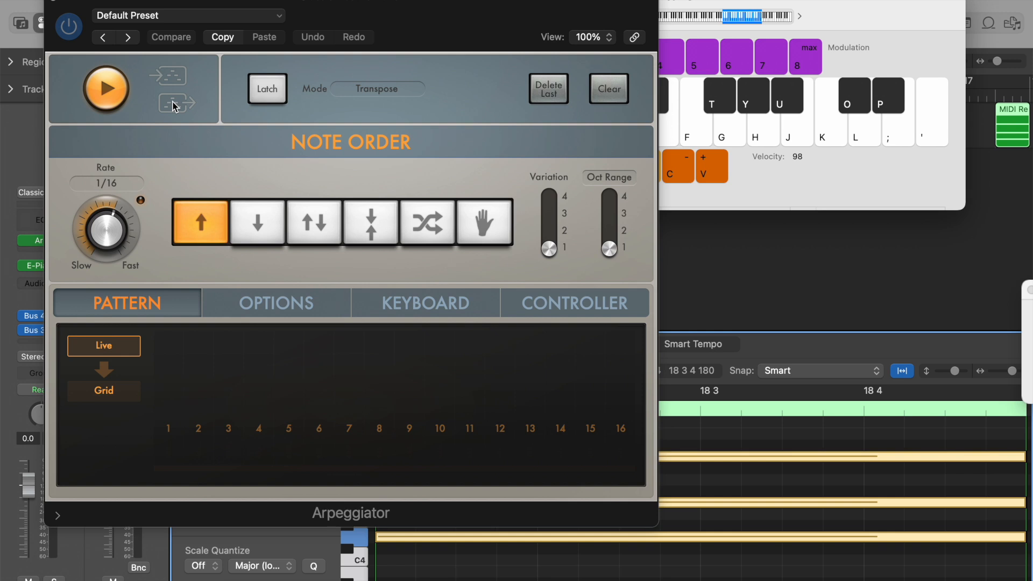
{"action": "left_click_drag", "start_coordinate": [174, 106], "coordinate": [977, 132]}
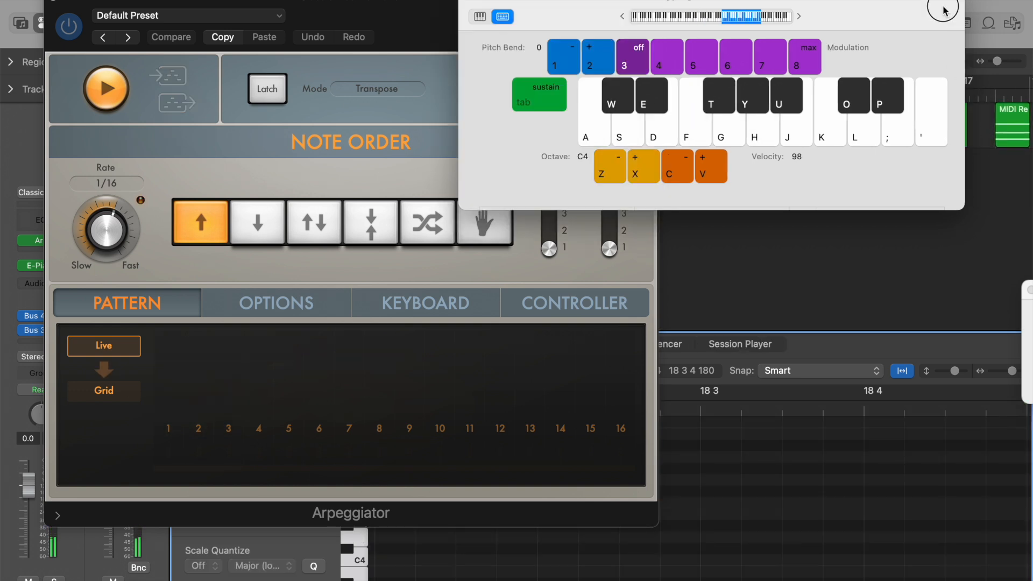
{"action": "left_click_drag", "start_coordinate": [950, 17], "coordinate": [923, 18]}
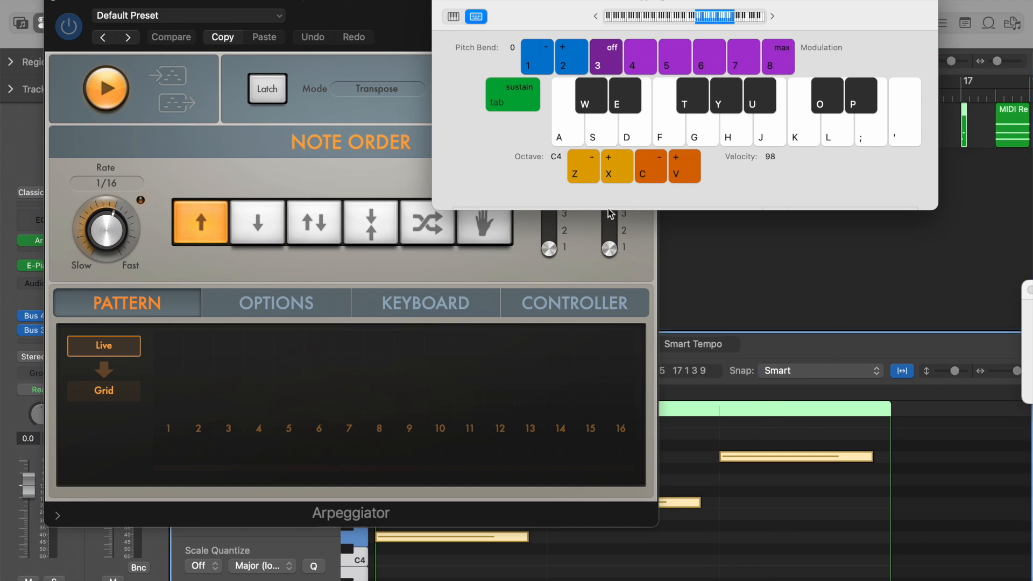
Move the Arpeggiator window clear of the channel strip and audition a three-note chord in Live pattern mode
{"action": "left_click_drag", "start_coordinate": [370, 2], "coordinate": [305, 1]}
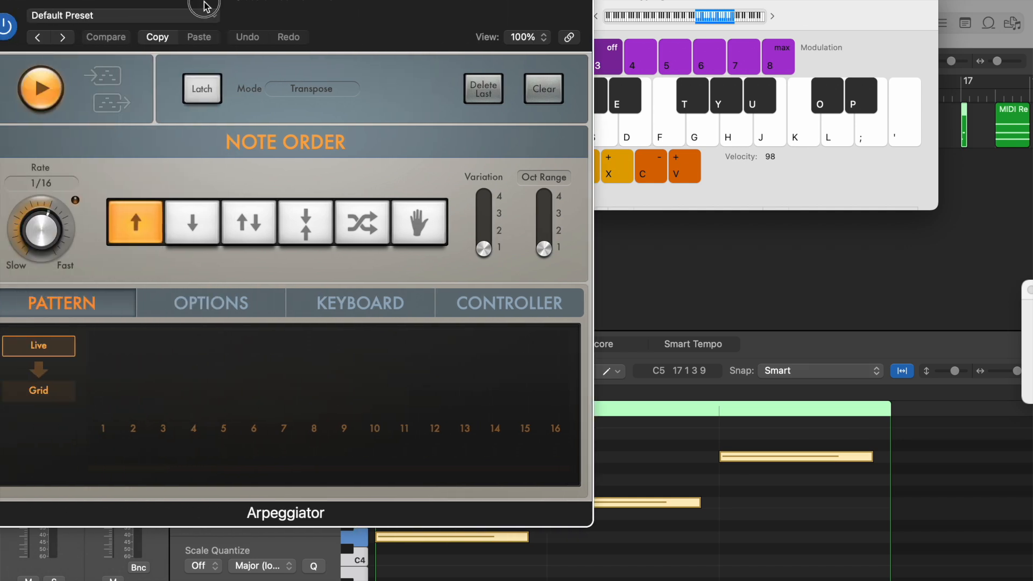
{"action": "left_click_drag", "start_coordinate": [204, 2], "coordinate": [335, 2]}
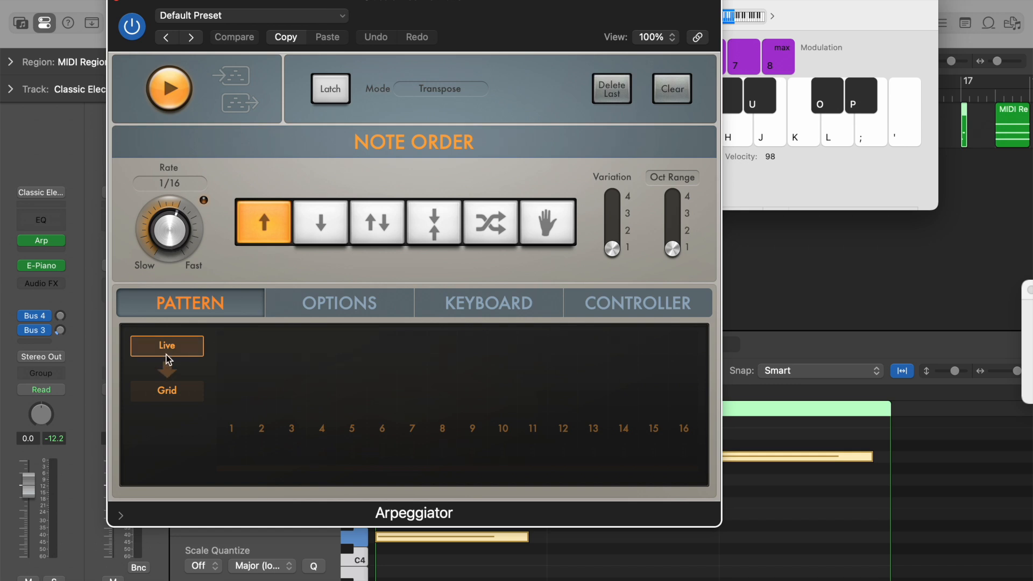
{"action": "key", "text": "s"}
{"action": "key", "text": "f"}
{"action": "key", "text": "h"}
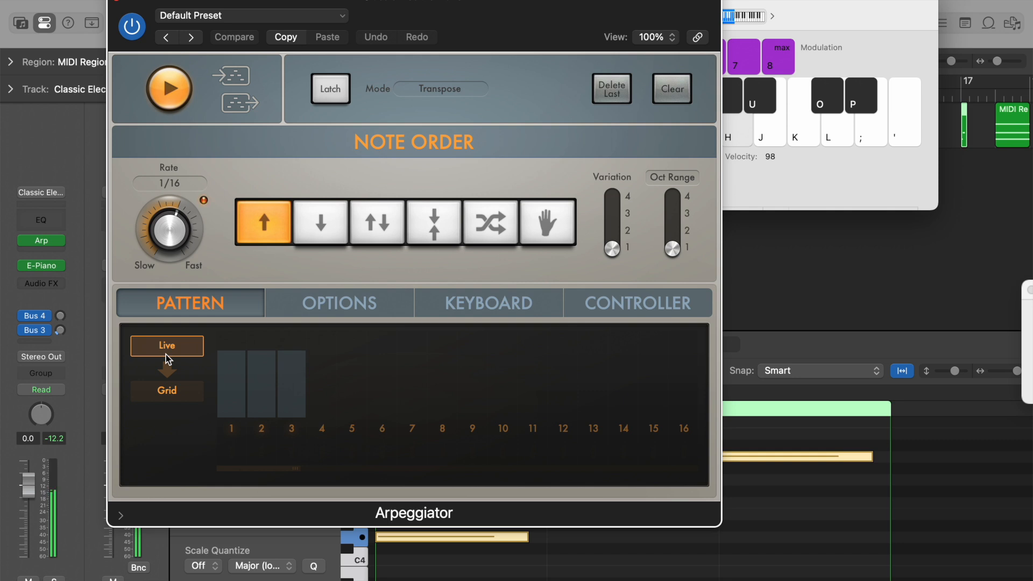
Switch the arpeggiator pattern to Grid and build it from steps 1, 3, 6, 9, 11, 13 and 15 at varied velocities
{"action": "left_click", "coordinate": [168, 390]}
{"action": "left_click", "coordinate": [306, 397]}
{"action": "left_click", "coordinate": [381, 383]}
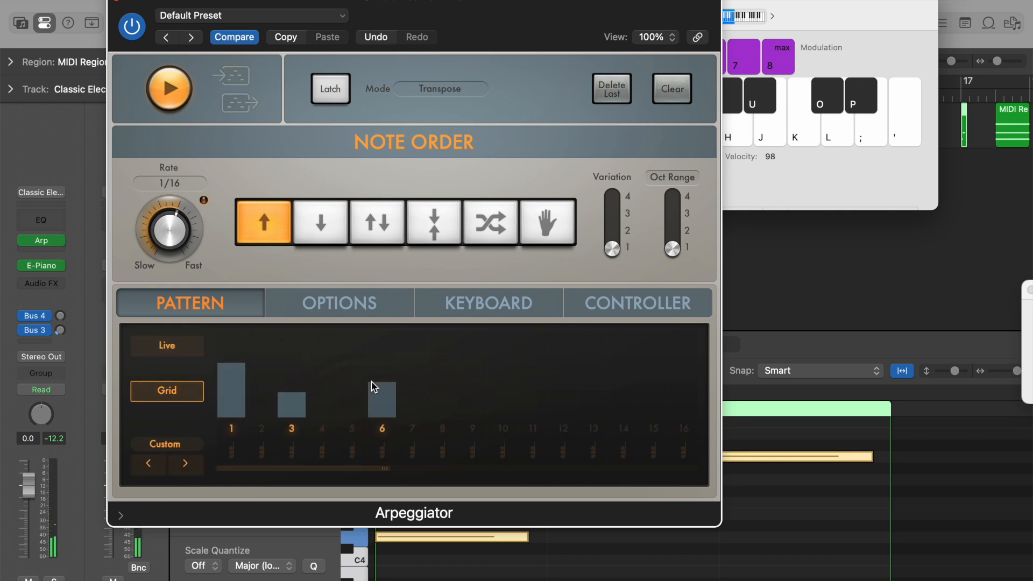
{"action": "left_click", "coordinate": [473, 389]}
{"action": "left_click", "coordinate": [533, 371]}
{"action": "left_click", "coordinate": [591, 404]}
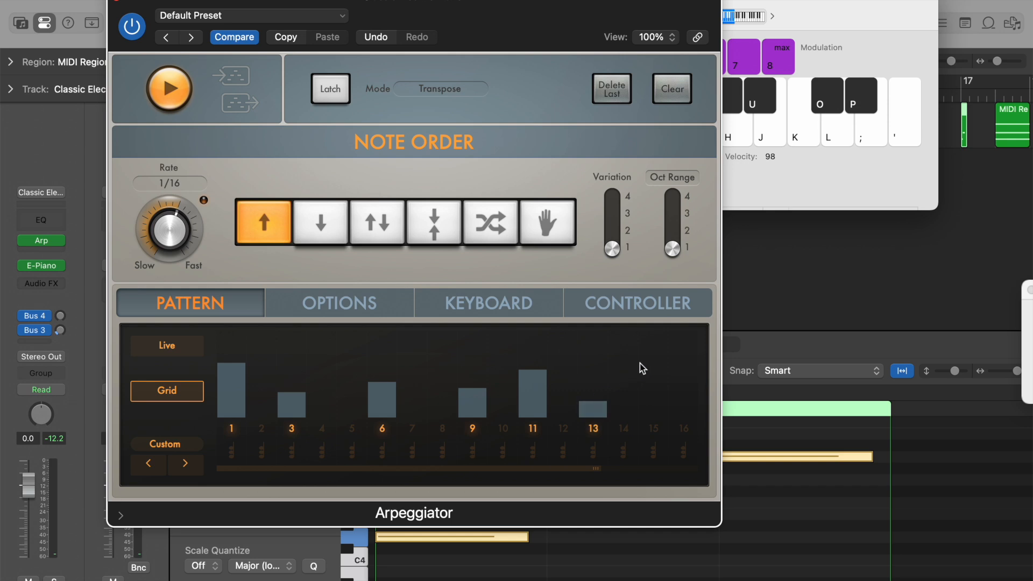
{"action": "left_click", "coordinate": [641, 364]}
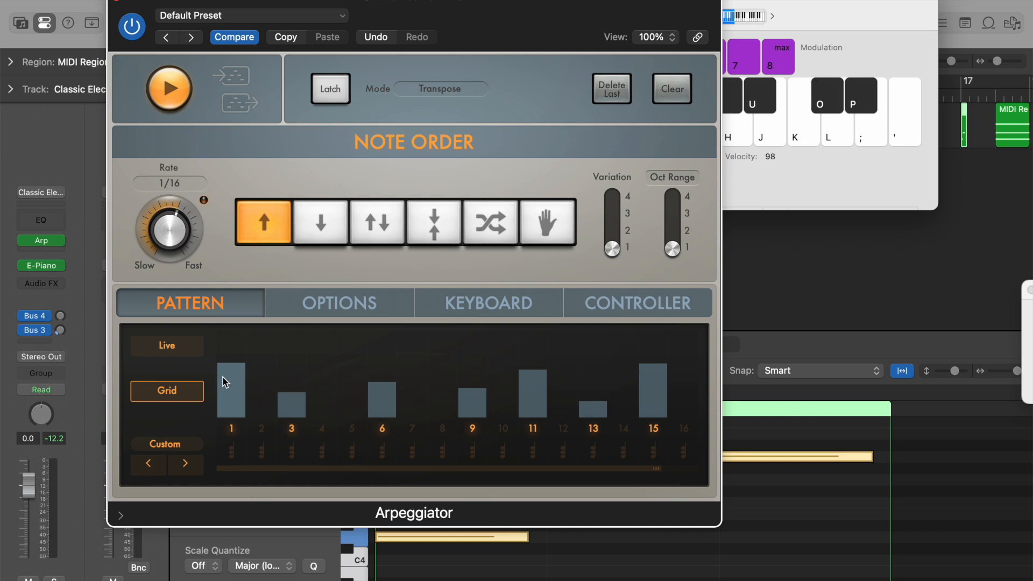
While auditioning the grid pattern, raise step 3 to maximum velocity and enable chords on steps 3 and 11
{"action": "key", "text": "a"}
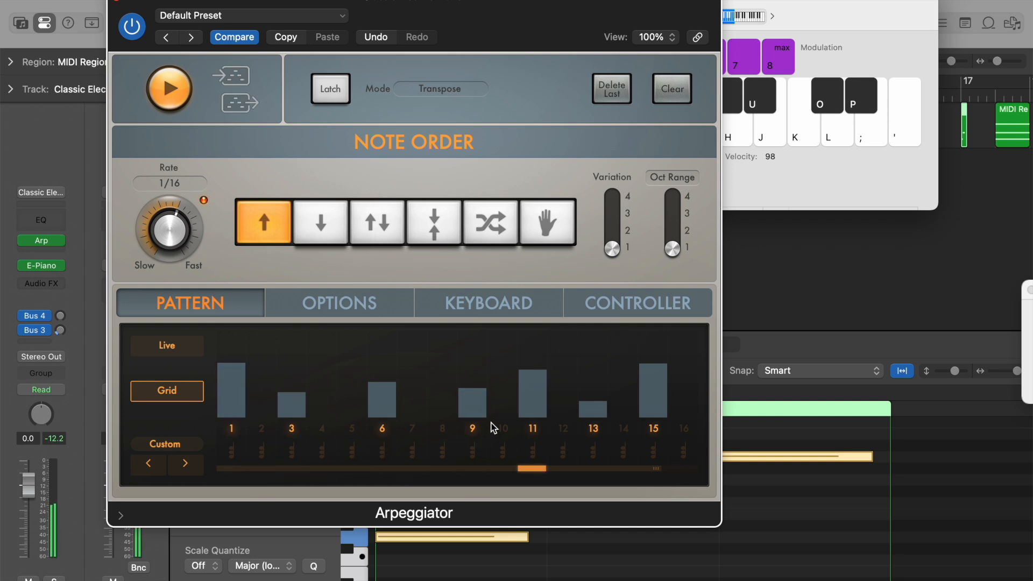
{"action": "left_click", "coordinate": [295, 397]}
{"action": "left_click_drag", "start_coordinate": [293, 397], "coordinate": [289, 333]}
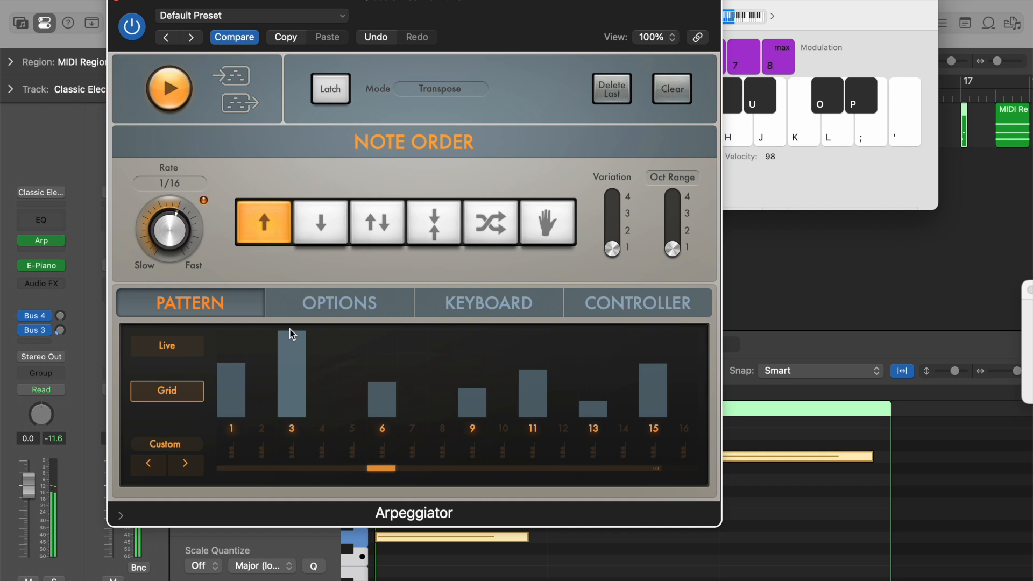
{"action": "left_click", "coordinate": [292, 452]}
{"action": "left_click", "coordinate": [530, 452]}
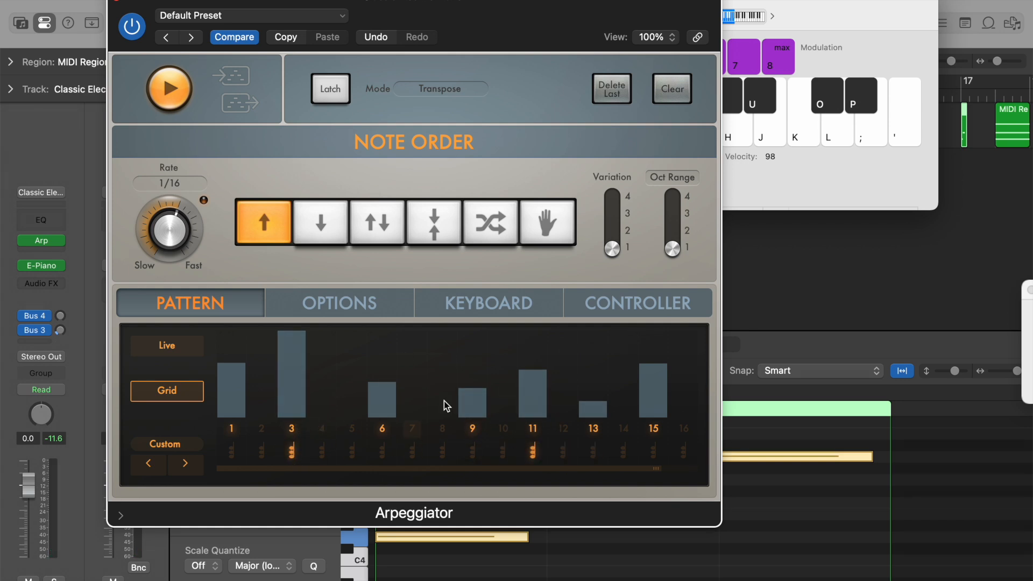
Audition the edited grid pattern by playing different chord notes through the Arpeggiator
{"action": "key", "text": "a"}
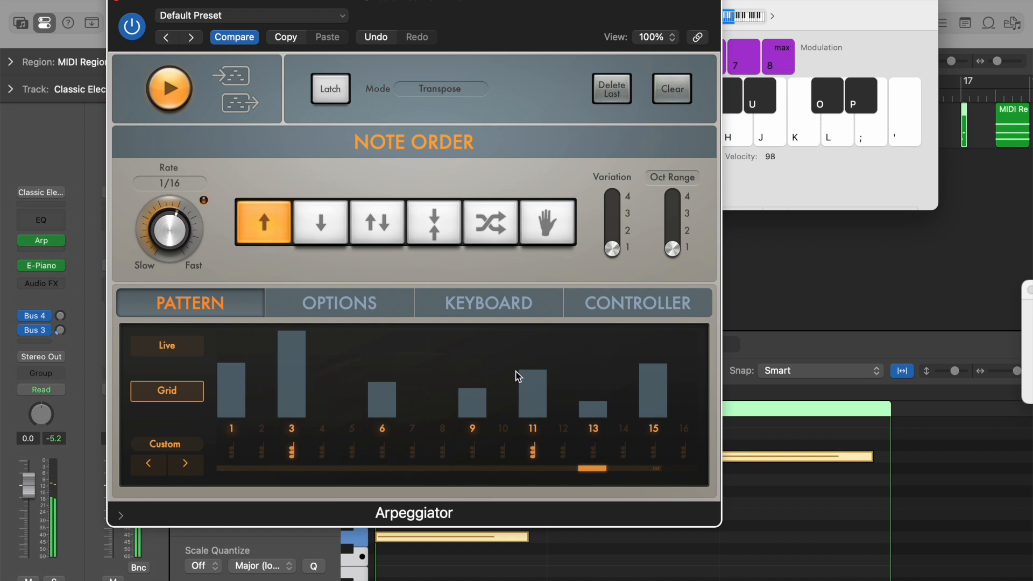
{"action": "key", "text": "j"}
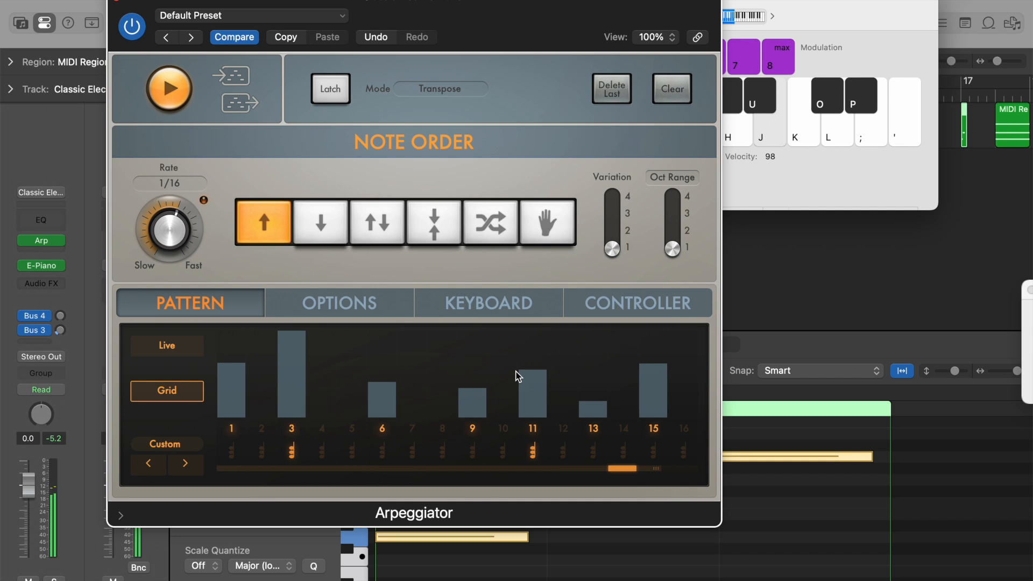
{"action": "key", "text": "h"}
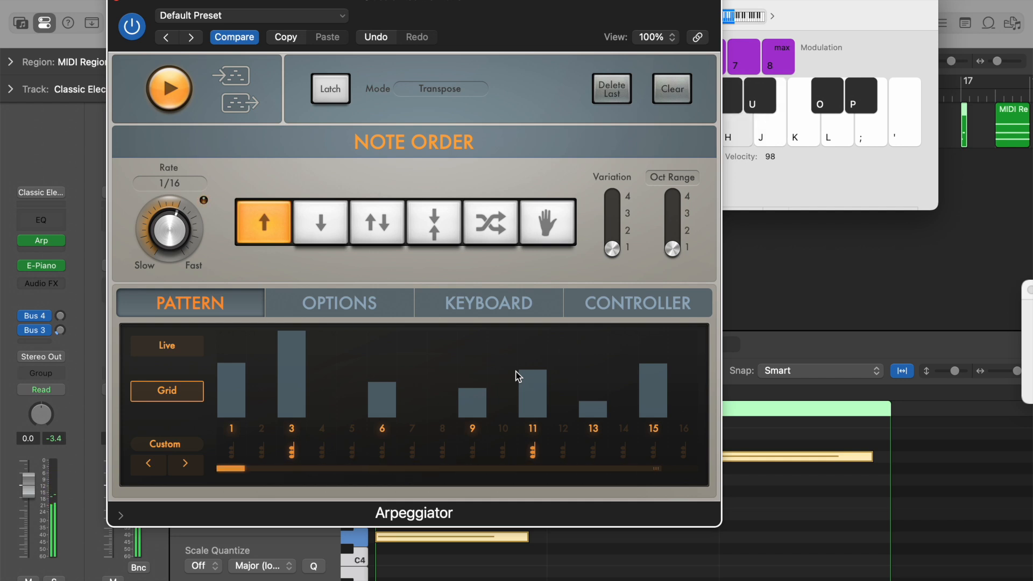
Return the pattern to Live mode and try the note order settings, ending on up/down with a held chord
{"action": "left_click", "coordinate": [157, 353]}
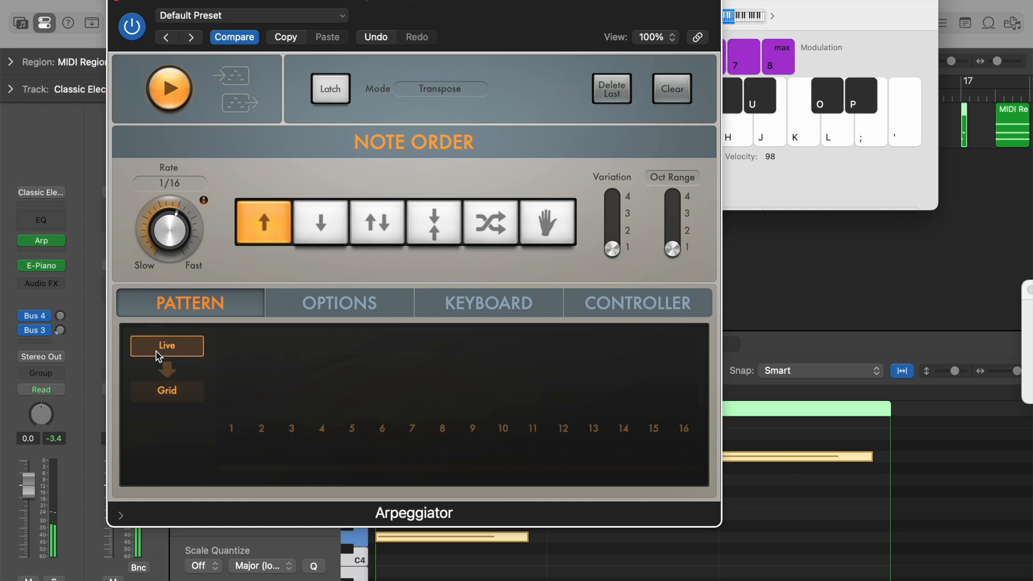
{"action": "key", "text": "k"}
{"action": "left_click", "coordinate": [312, 211]}
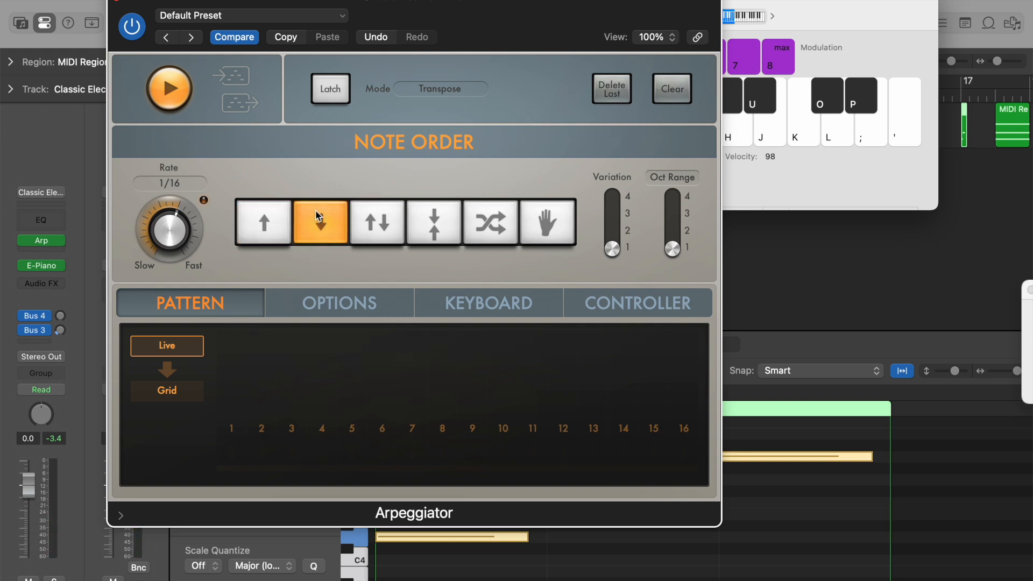
{"action": "left_click", "coordinate": [387, 242]}
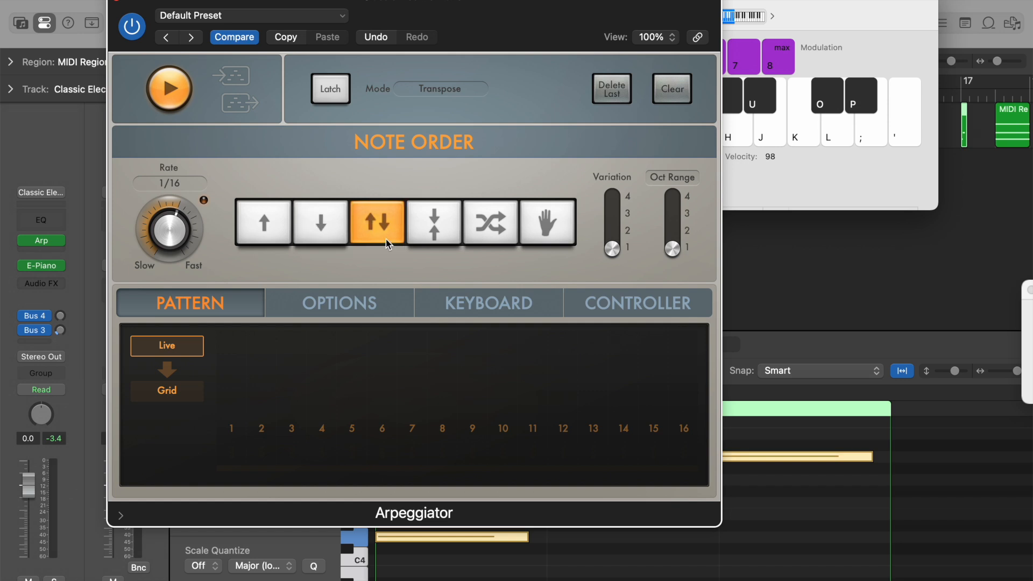
{"action": "key", "text": "k"}
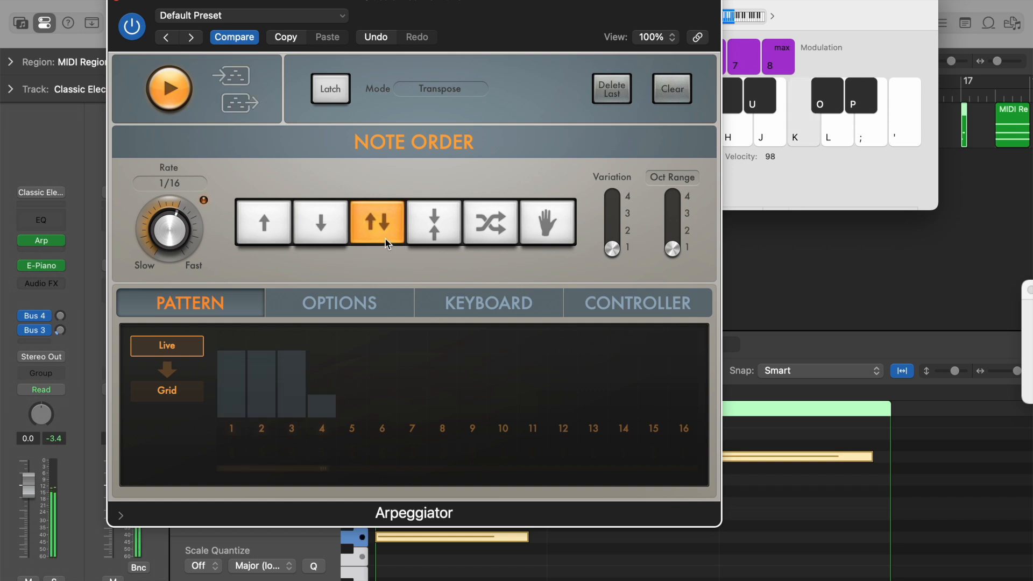
Try the outside-in note order by playing a chord of C, E, G and high D
{"action": "left_click", "coordinate": [440, 227]}
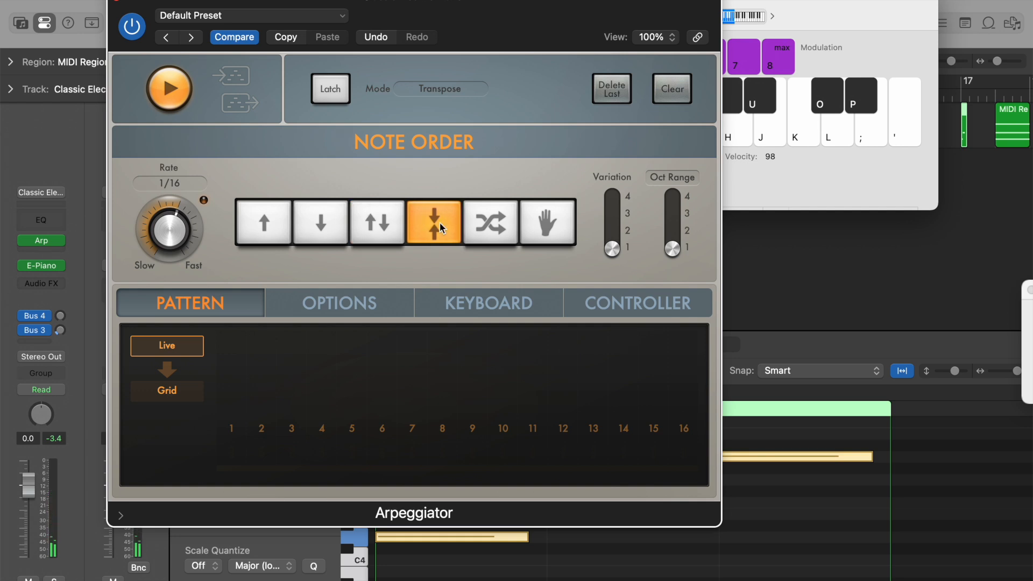
{"action": "key", "text": "a"}
{"action": "key", "text": "d"}
{"action": "key", "text": "g"}
{"action": "key", "text": "l"}
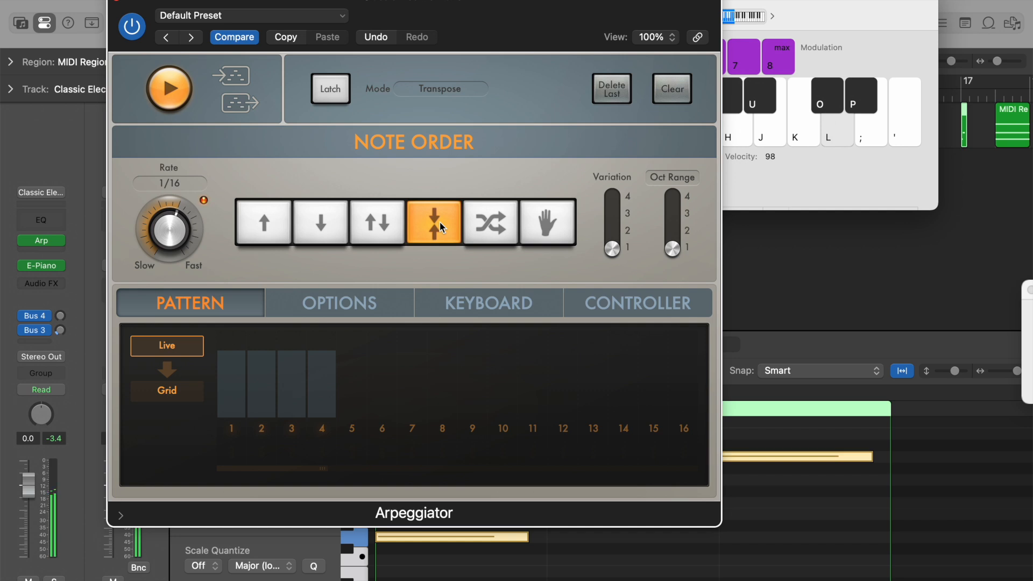
Try the random note order with the same four-note chord of C, E, G and high D
{"action": "left_click", "coordinate": [488, 241]}
{"action": "key", "text": "a"}
{"action": "key", "text": "d"}
{"action": "key", "text": "g"}
{"action": "key", "text": "l"}
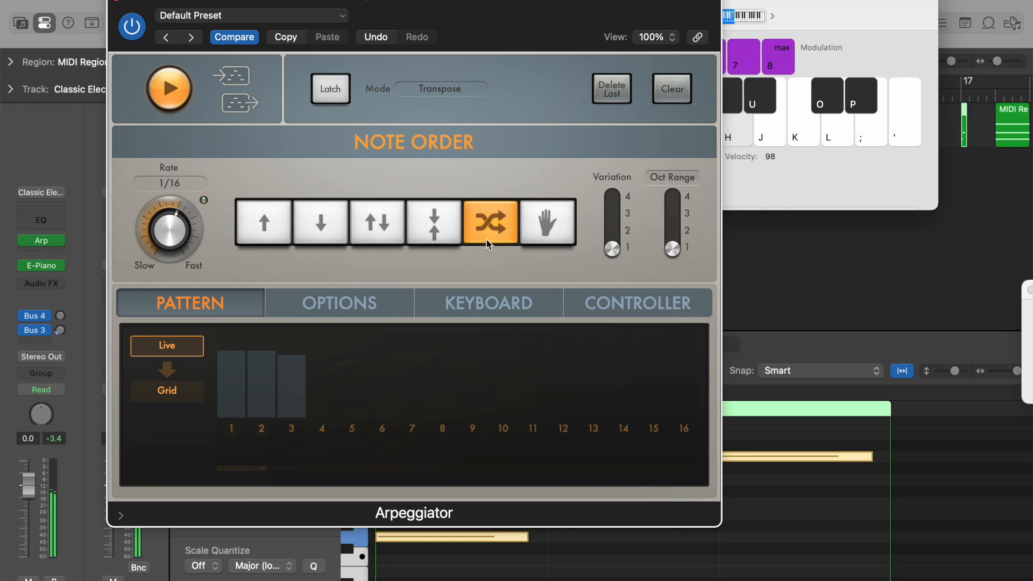
Set the note order to ascending and play an E, G and C chord at an octave range of 1
{"action": "left_click", "coordinate": [278, 210]}
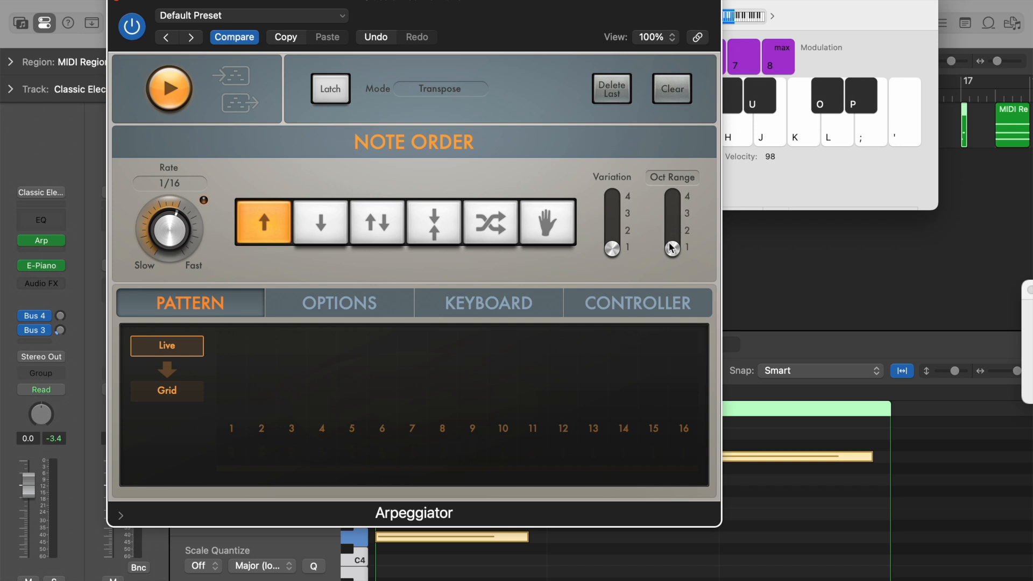
{"action": "key", "text": "d"}
{"action": "key", "text": "g"}
{"action": "key", "text": "k"}
Try octave ranges 2, 4 and 3 for the ascending arpeggio while playing the E, G and C chord
{"action": "left_click_drag", "start_coordinate": [672, 247], "coordinate": [677, 239]}
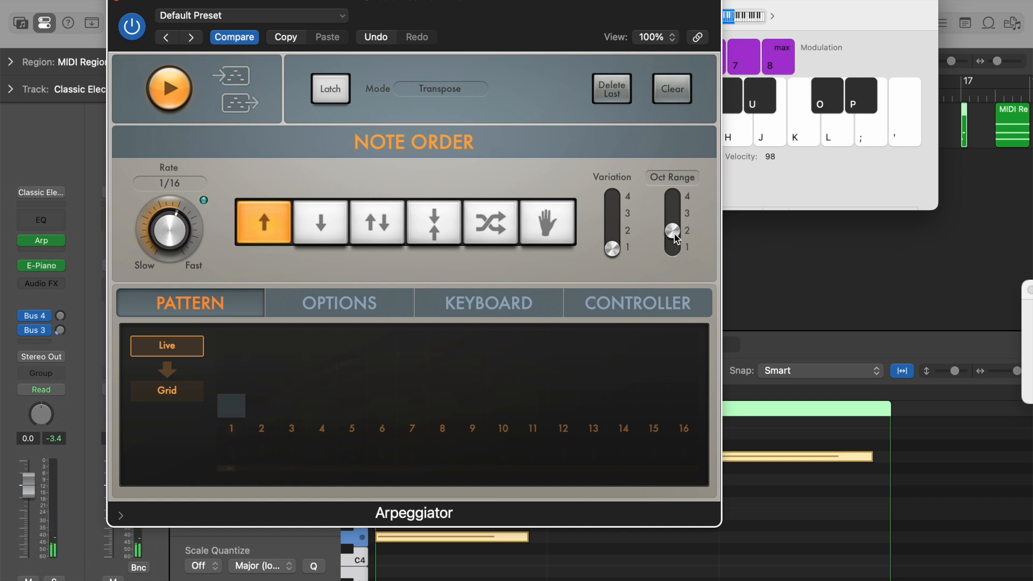
{"action": "key", "text": "d"}
{"action": "key", "text": "g"}
{"action": "key", "text": "k"}
{"action": "left_click_drag", "start_coordinate": [677, 238], "coordinate": [675, 200]}
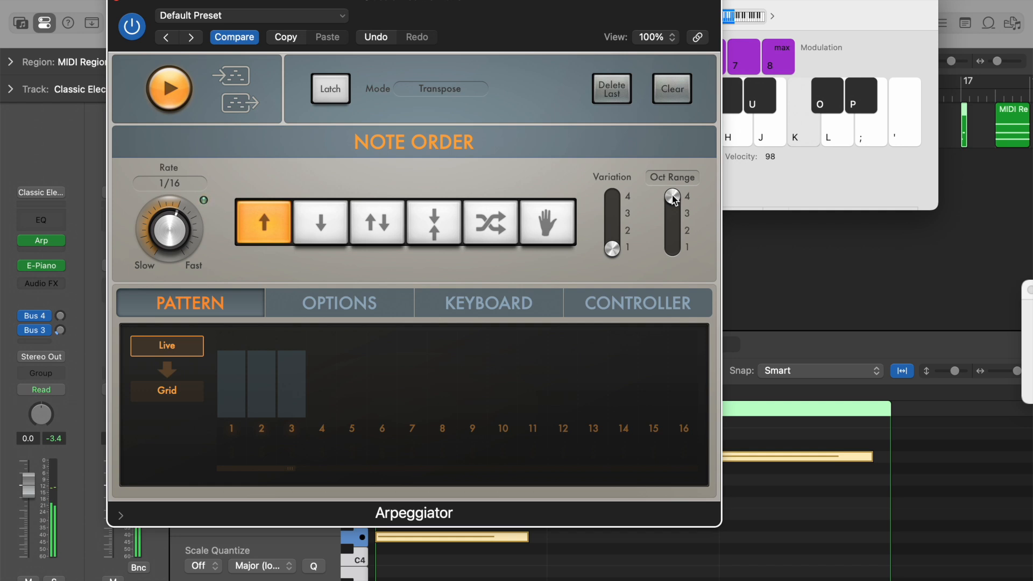
{"action": "key", "text": "k"}
{"action": "left_click_drag", "start_coordinate": [675, 200], "coordinate": [676, 215]}
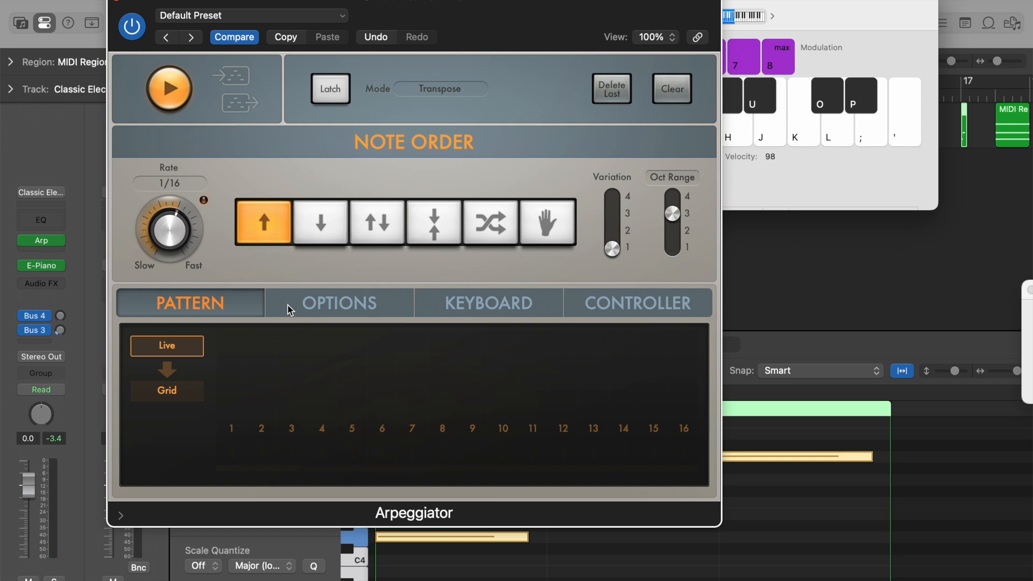
Show the arpeggiator's options and set the octave range back to 1, playing a note to check the sound
{"action": "left_click", "coordinate": [307, 306]}
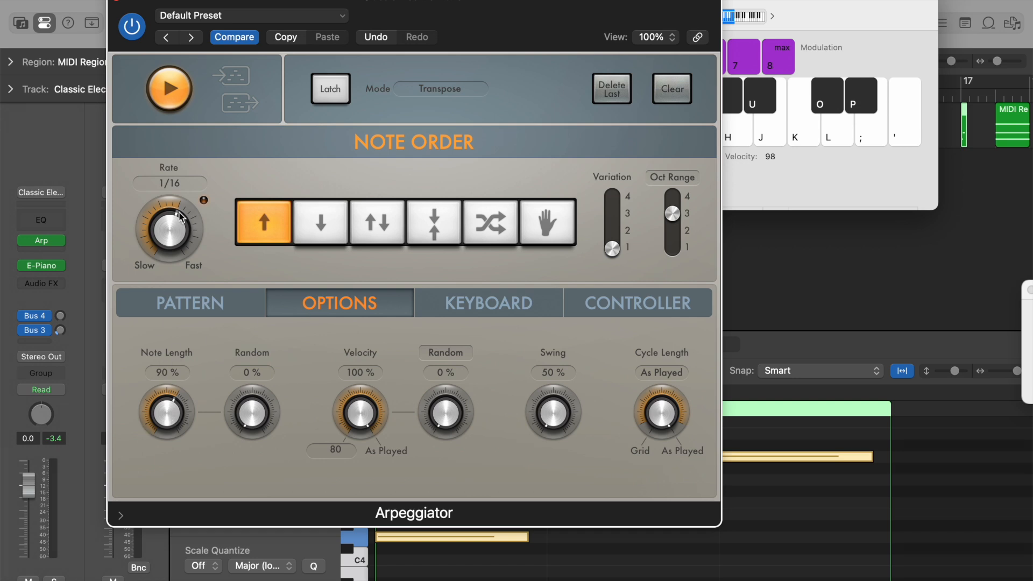
{"action": "key", "text": "a"}
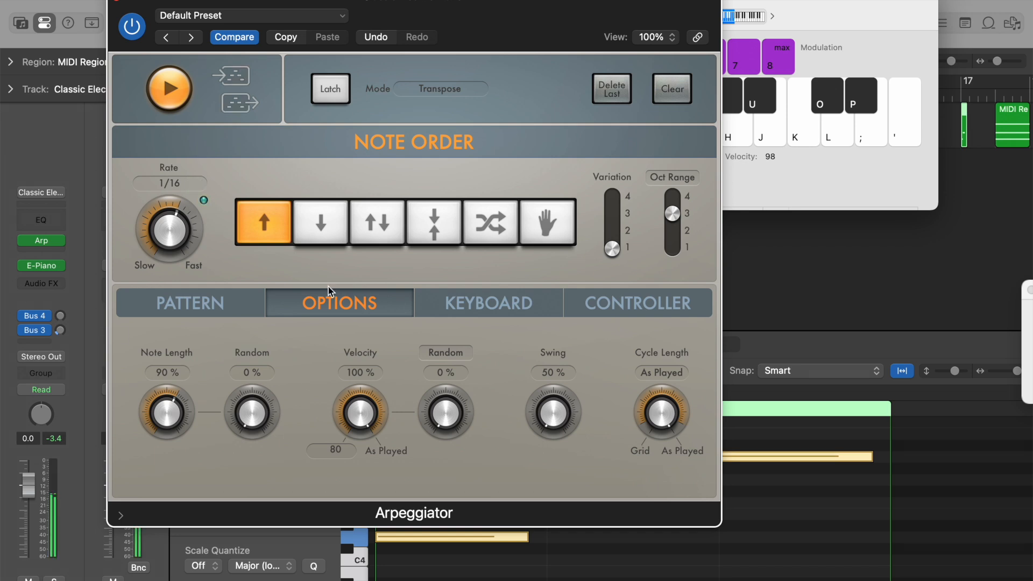
{"action": "left_click_drag", "start_coordinate": [673, 214], "coordinate": [672, 248]}
{"action": "key", "text": "a"}
Shorten the note length to 29% with its random amount at 0%, and audition it with several notes
{"action": "left_click_drag", "start_coordinate": [178, 404], "coordinate": [174, 457]}
{"action": "key", "text": "h"}
{"action": "key", "text": "l"}
{"action": "key", "text": "j"}
{"action": "key", "text": "k"}
{"action": "key", "text": "h"}
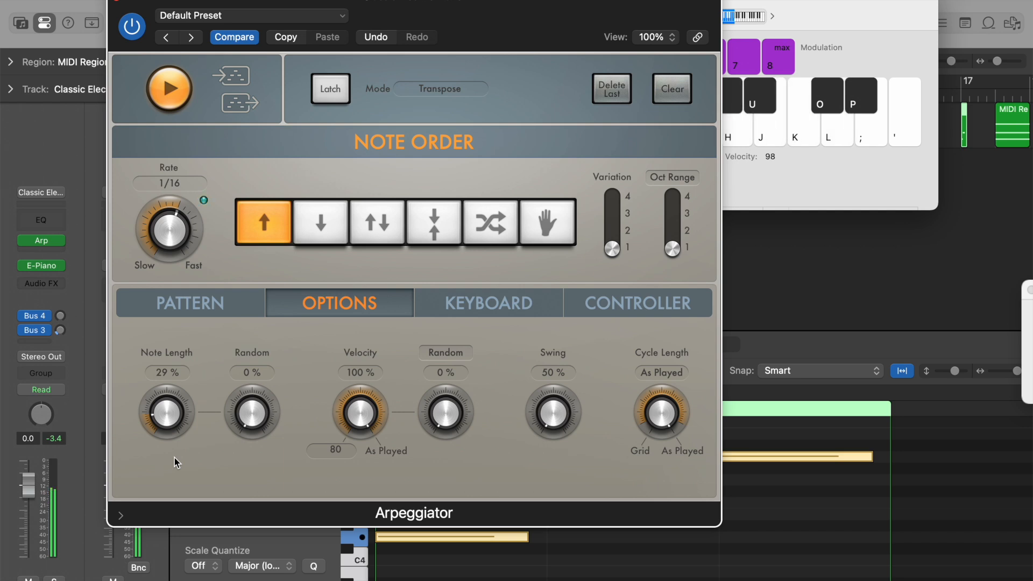
{"action": "key", "text": "j"}
{"action": "left_click_drag", "start_coordinate": [254, 423], "coordinate": [228, 481]}
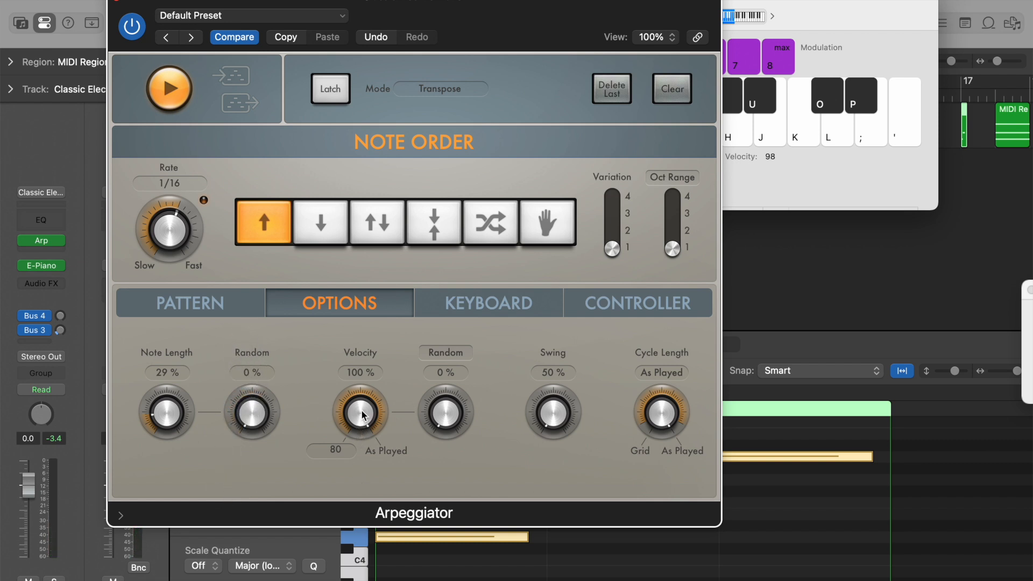
Set the velocity to 34% and its random amount to 56%, and play a note to hear the variation
{"action": "left_click_drag", "start_coordinate": [363, 417], "coordinate": [360, 509]}
{"action": "left_click_drag", "start_coordinate": [450, 420], "coordinate": [444, 336]}
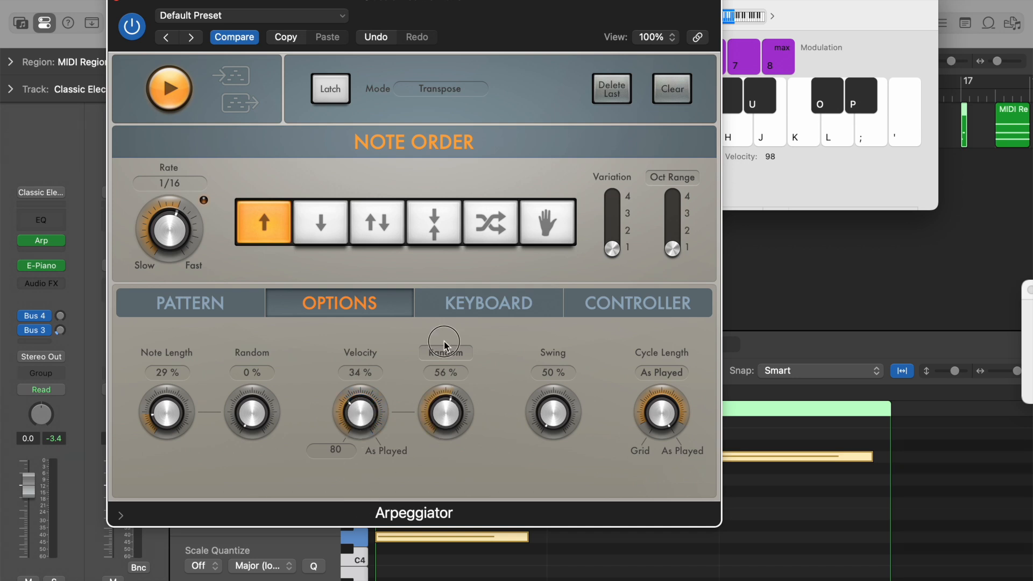
{"action": "key", "text": "k"}
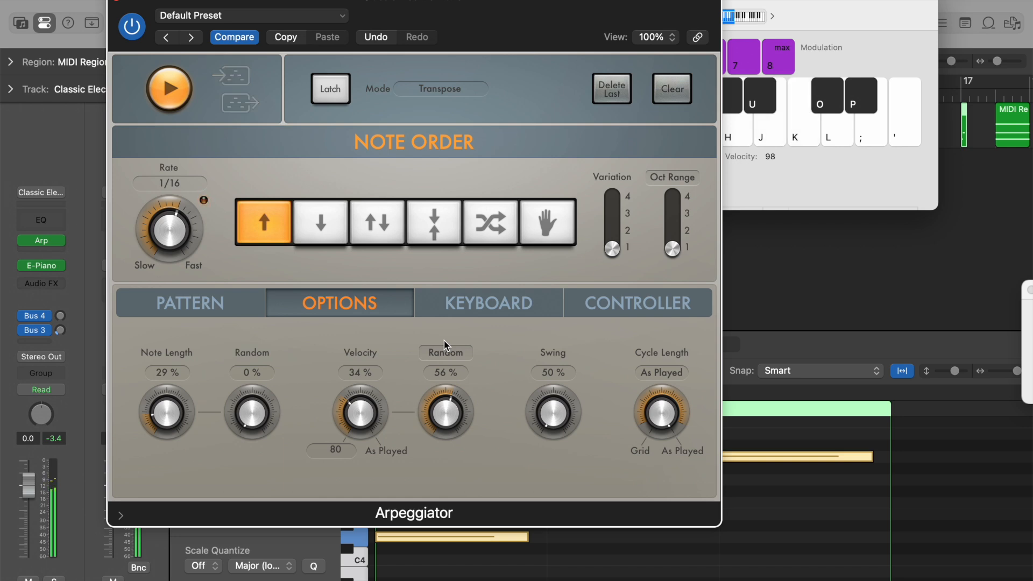
Try a swing of 53% while playing several notes, and return the swing to 50%
{"action": "left_click_drag", "start_coordinate": [567, 424], "coordinate": [565, 413]}
{"action": "key", "text": "h"}
{"action": "key", "text": "l"}
{"action": "key", "text": "k"}
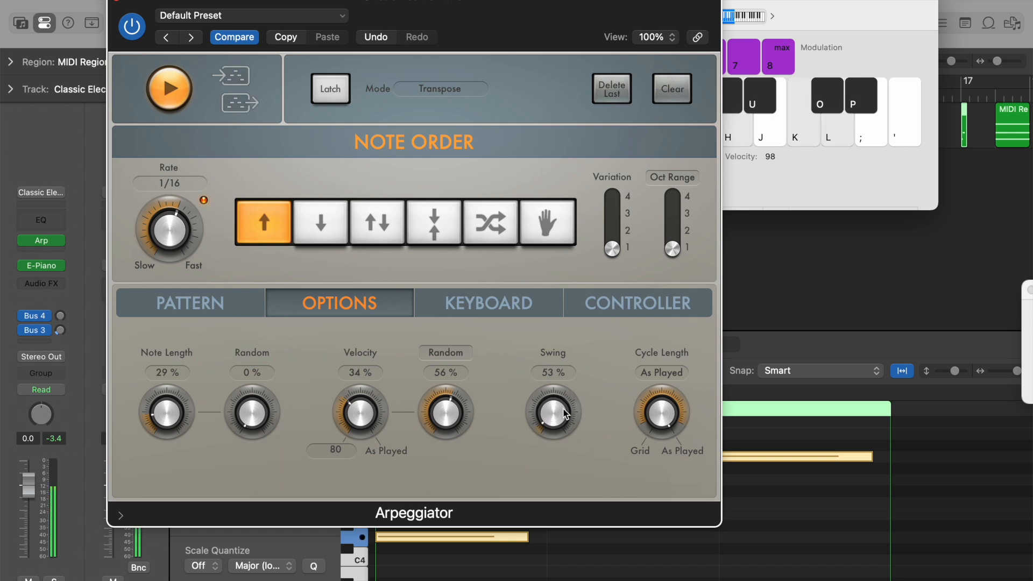
{"action": "left_click_drag", "start_coordinate": [565, 413], "coordinate": [560, 440]}
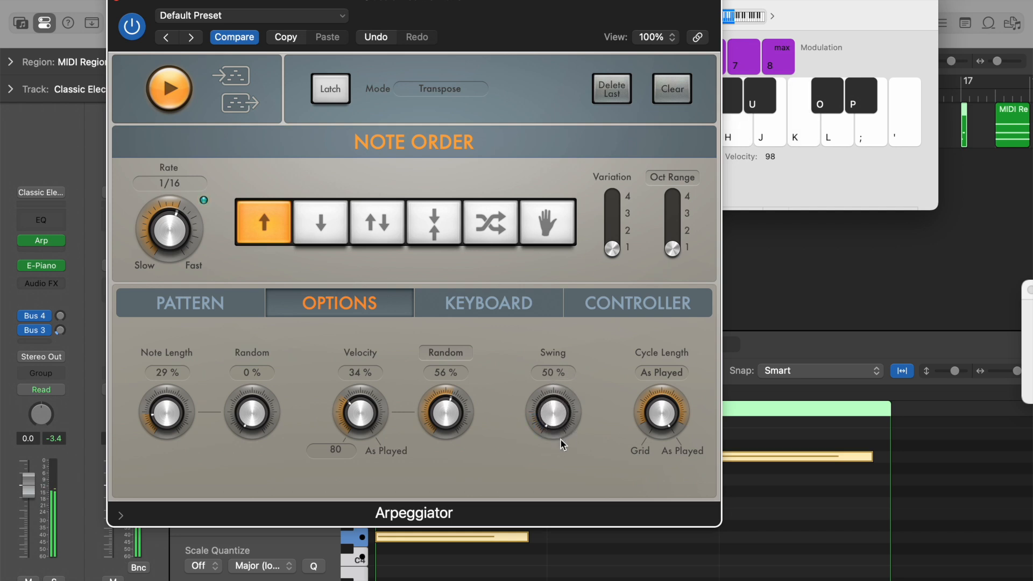
Examine the arpeggiator's keyboard settings, including the list of available keys and the scale setting
{"action": "left_click", "coordinate": [515, 305]}
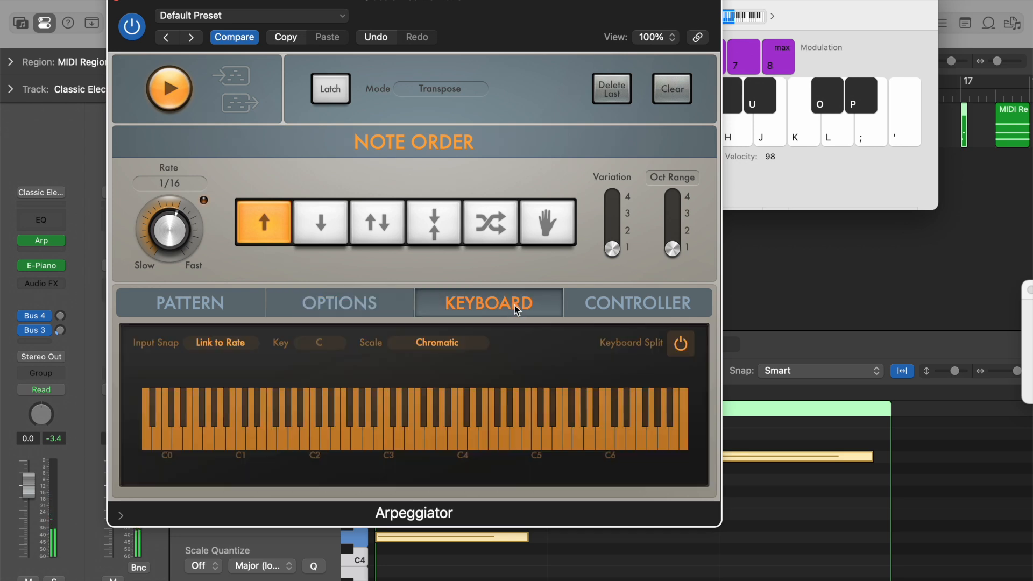
{"action": "left_click", "coordinate": [329, 349]}
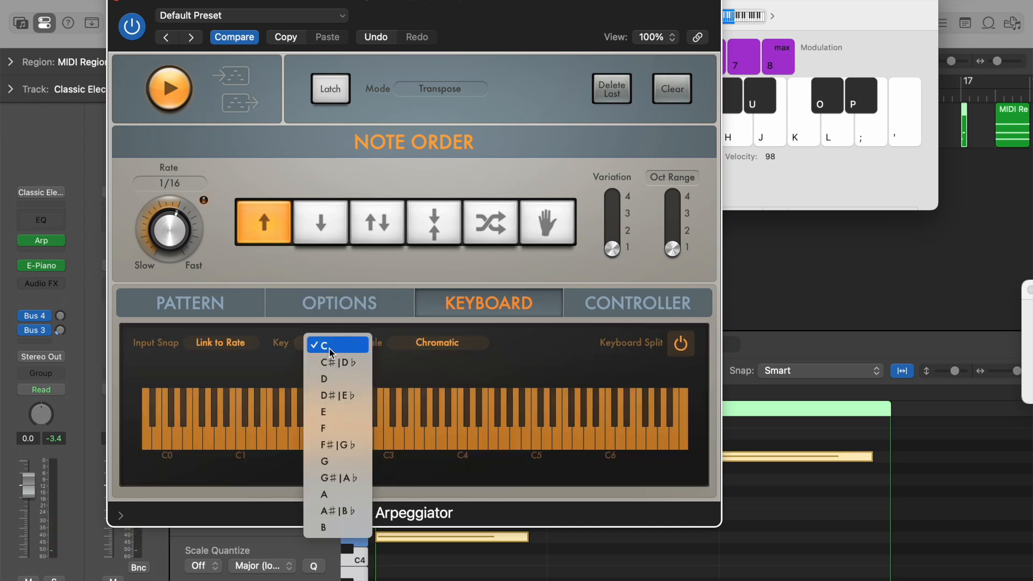
{"action": "left_click", "coordinate": [438, 347]}
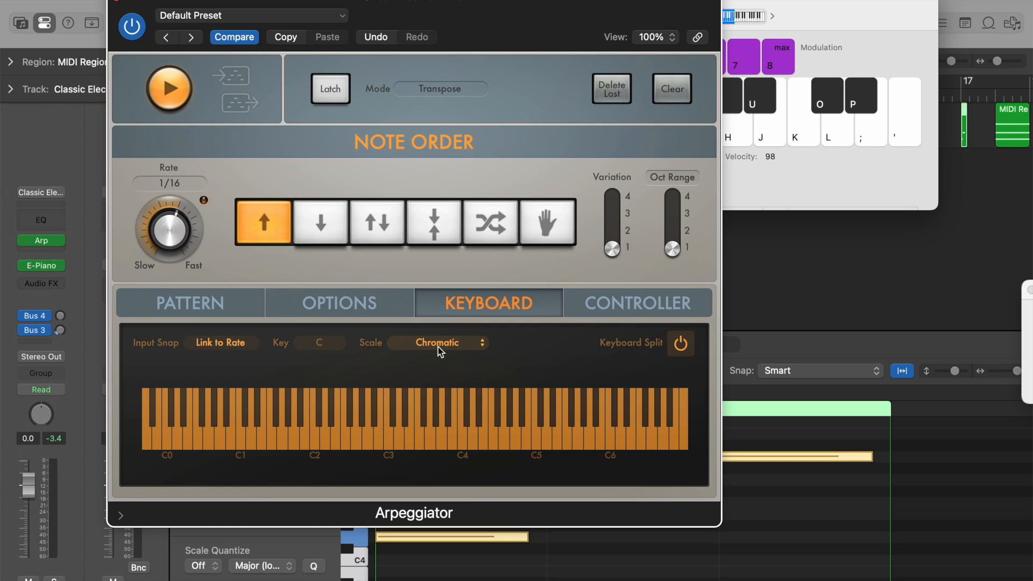
Examine the controller assignments and the choices for the second slot's MIDI controller and destination
{"action": "left_click", "coordinate": [613, 305]}
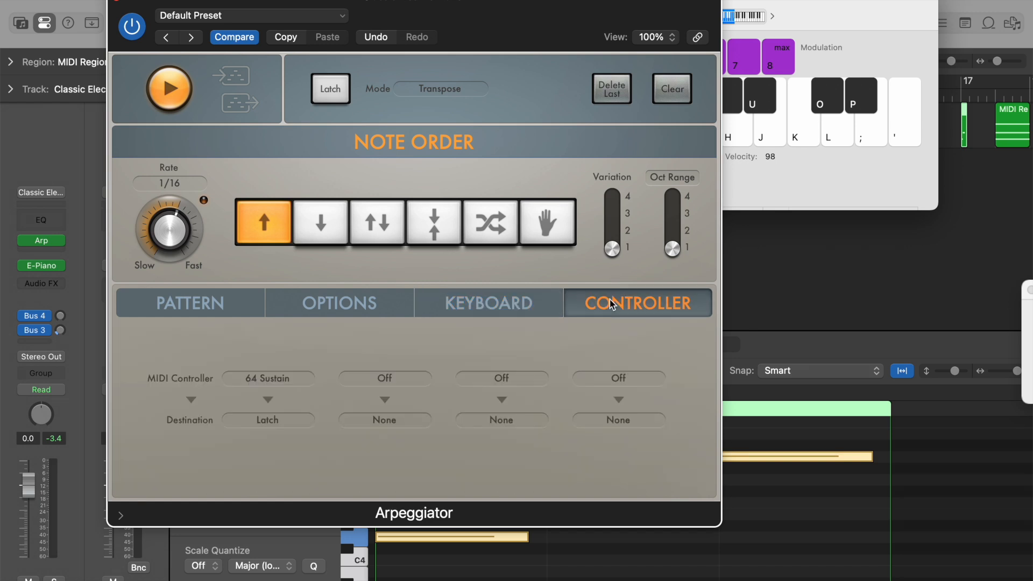
{"action": "left_click", "coordinate": [387, 382]}
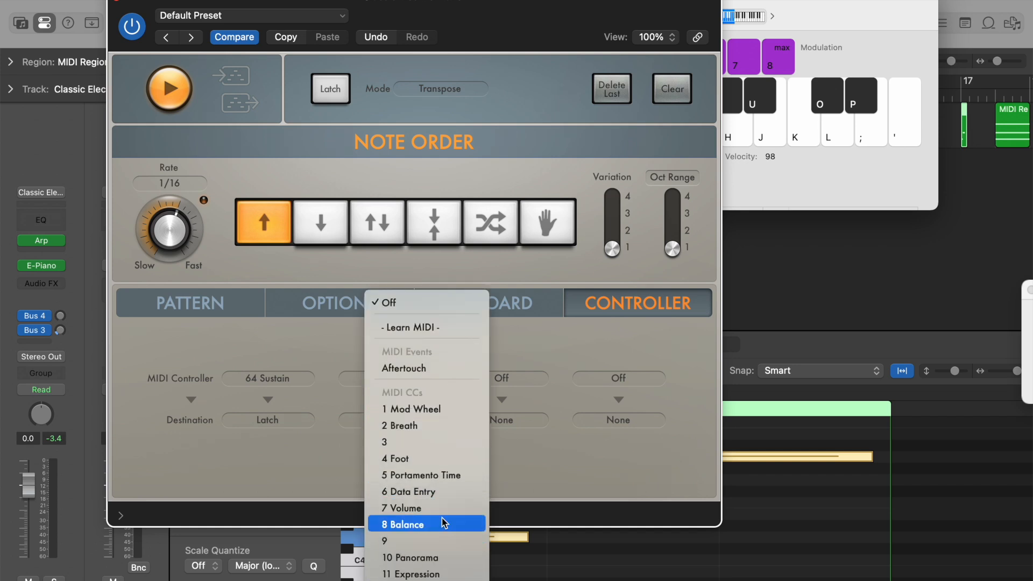
{"action": "left_click", "coordinate": [321, 351]}
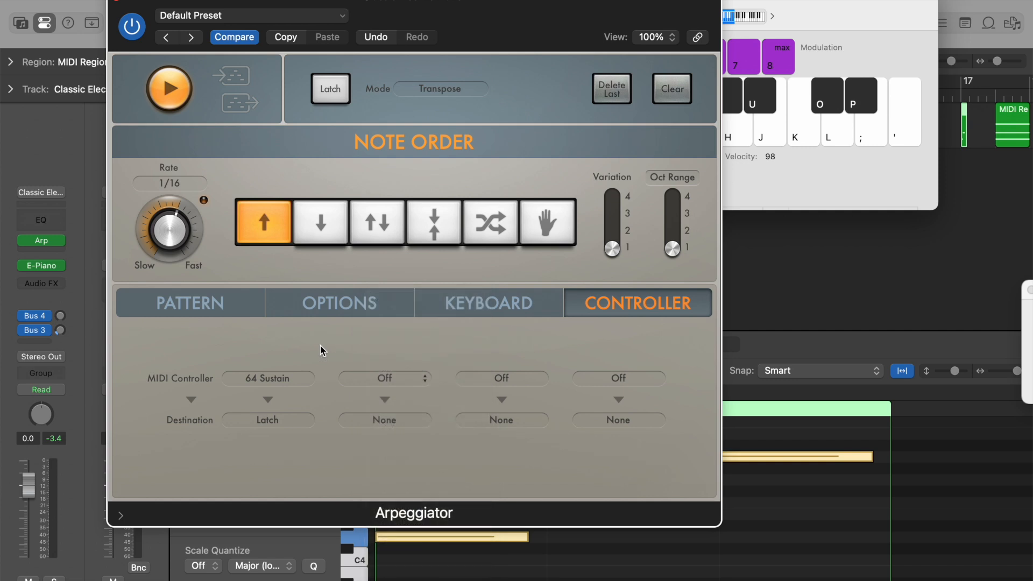
{"action": "left_click", "coordinate": [415, 379]}
{"action": "left_click", "coordinate": [335, 470]}
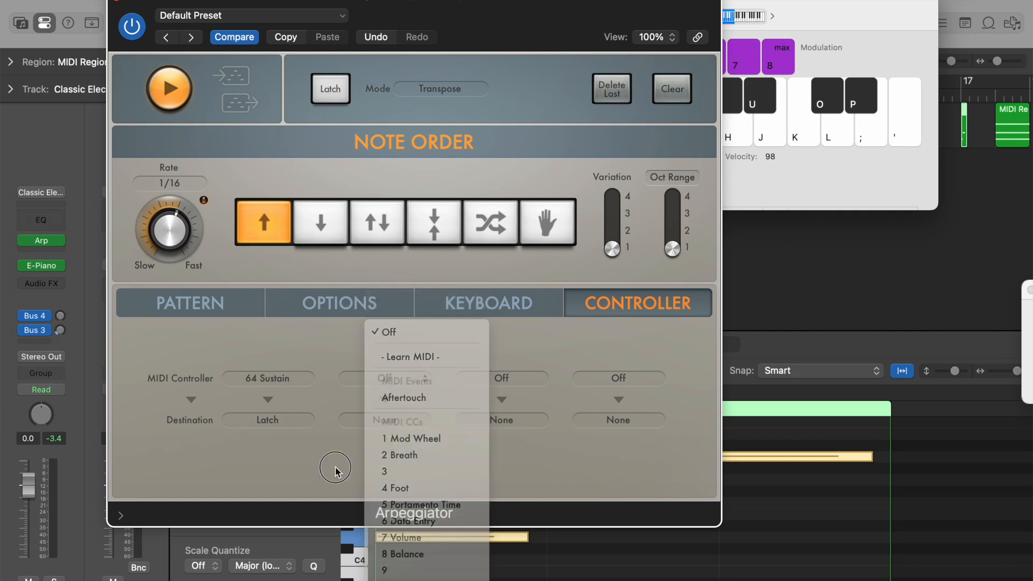
{"action": "left_click", "coordinate": [371, 420]}
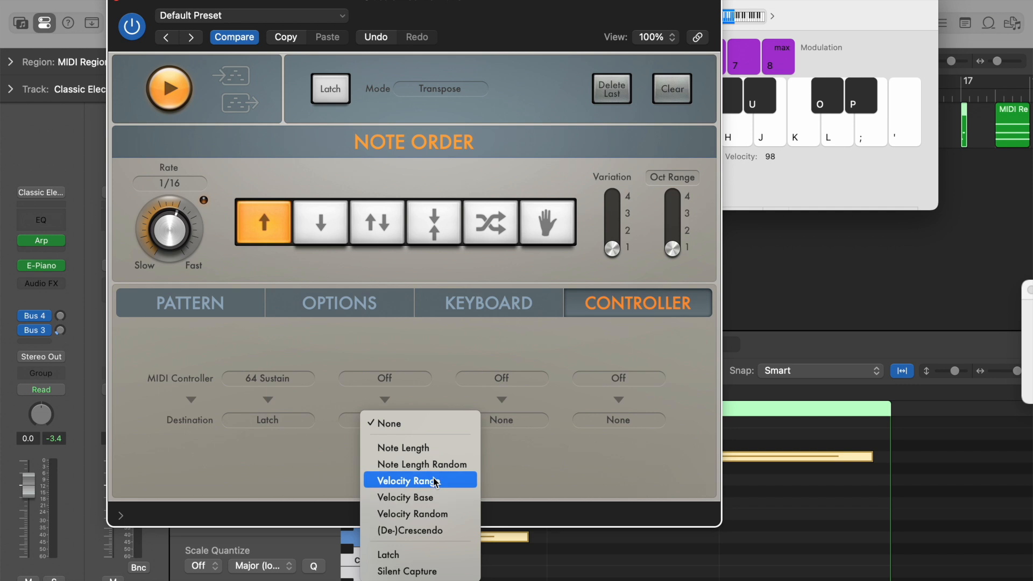
{"action": "left_click", "coordinate": [321, 475]}
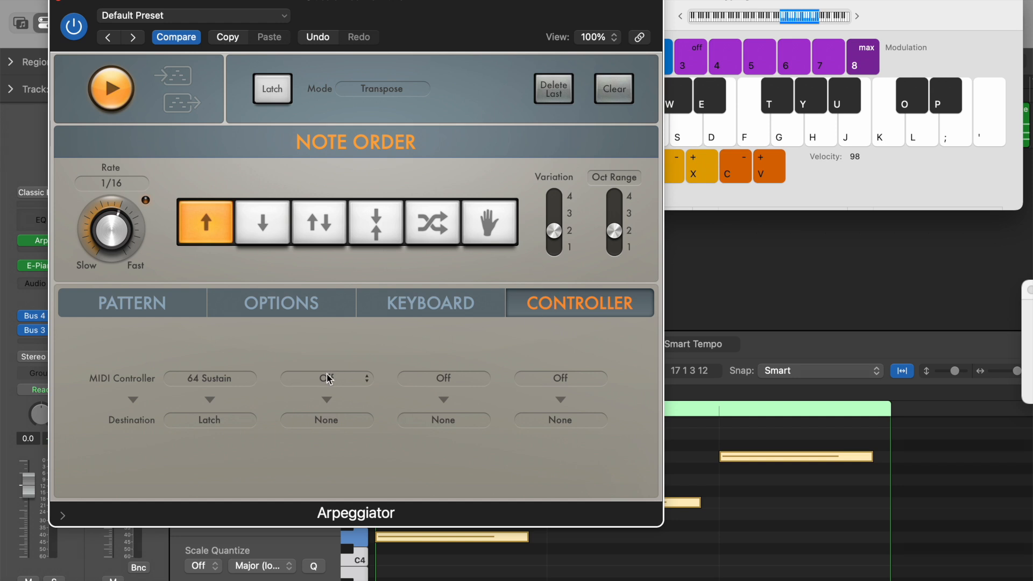
Assign 1 Mod Wheel to Note Length in the second controller slot
{"action": "left_click", "coordinate": [944, 10]}
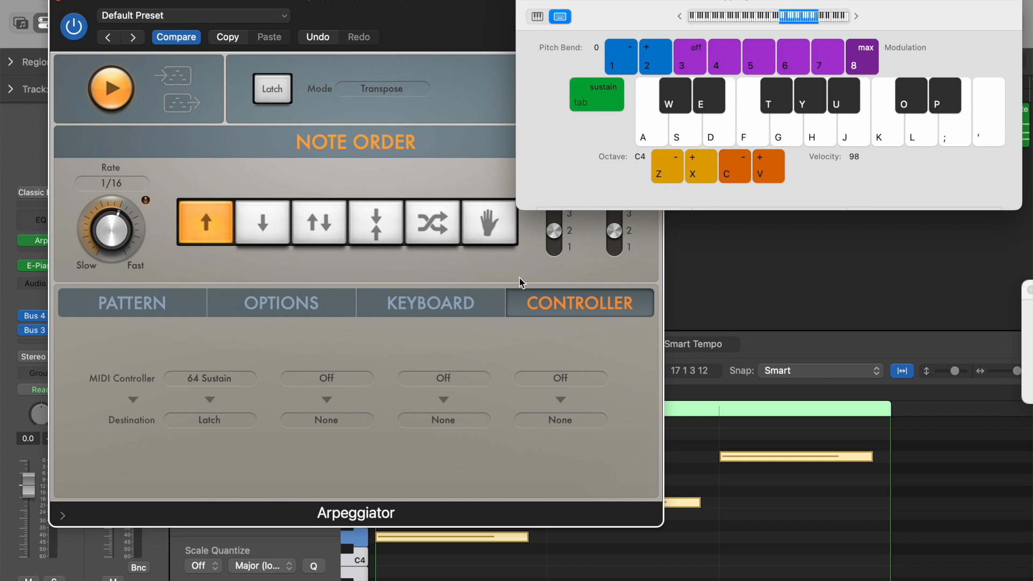
{"action": "left_click", "coordinate": [411, 340]}
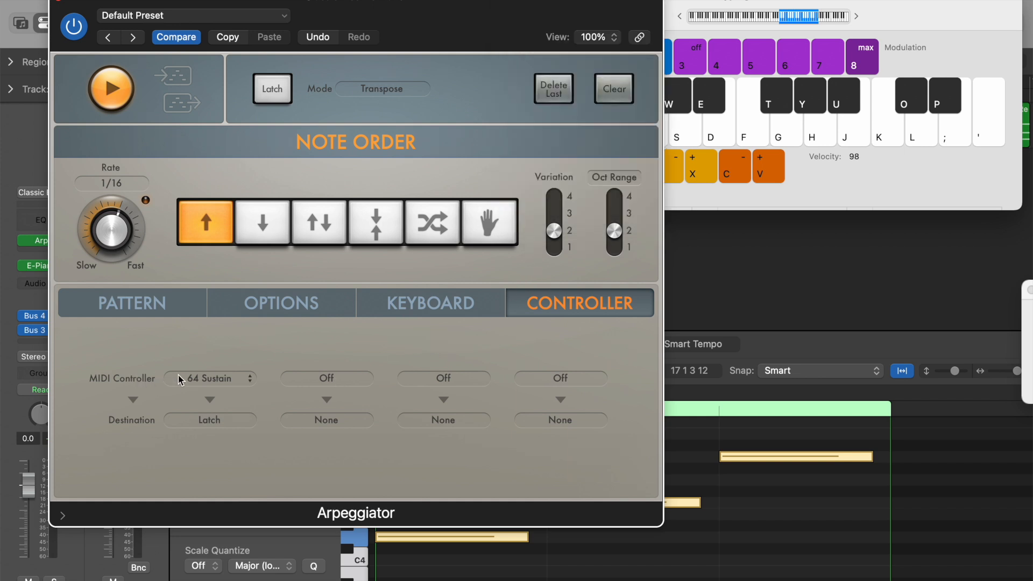
{"action": "left_click", "coordinate": [326, 378]}
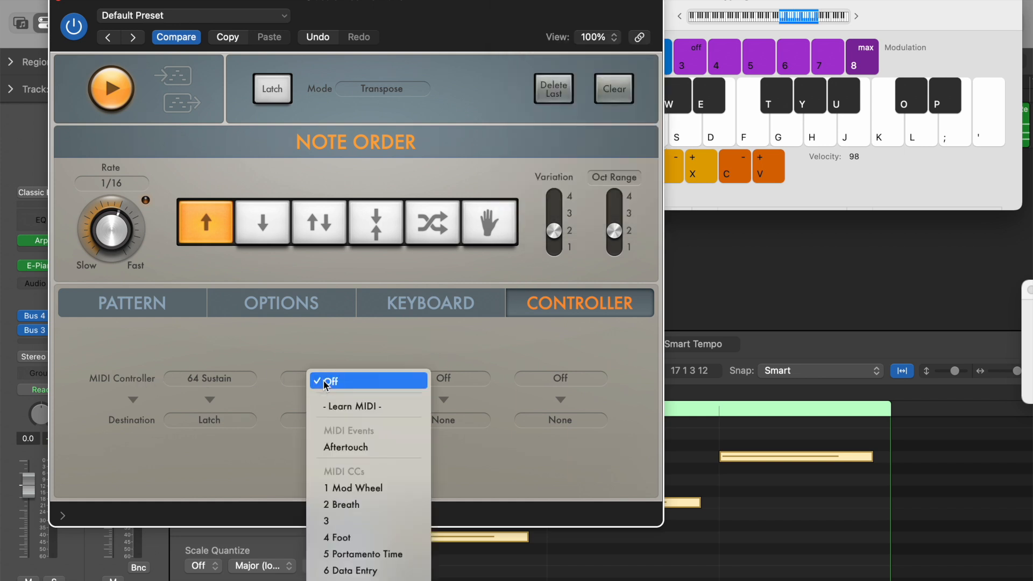
{"action": "left_click", "coordinate": [364, 489]}
{"action": "left_click", "coordinate": [338, 421]}
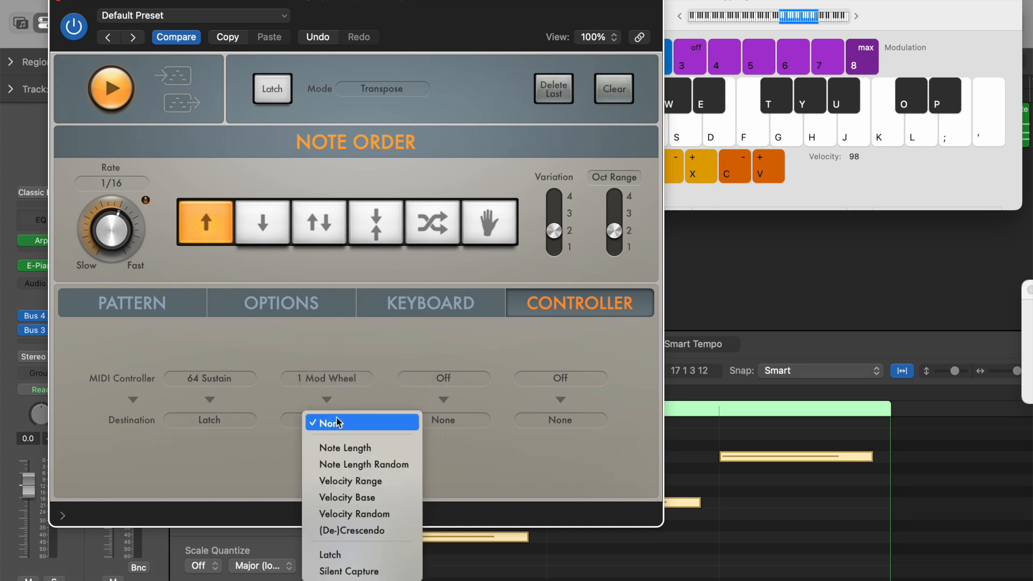
{"action": "left_click", "coordinate": [369, 451]}
Bring up the musical typing keyboard, play a D and G chord, and turn its modulation off
{"action": "left_click", "coordinate": [877, 10]}
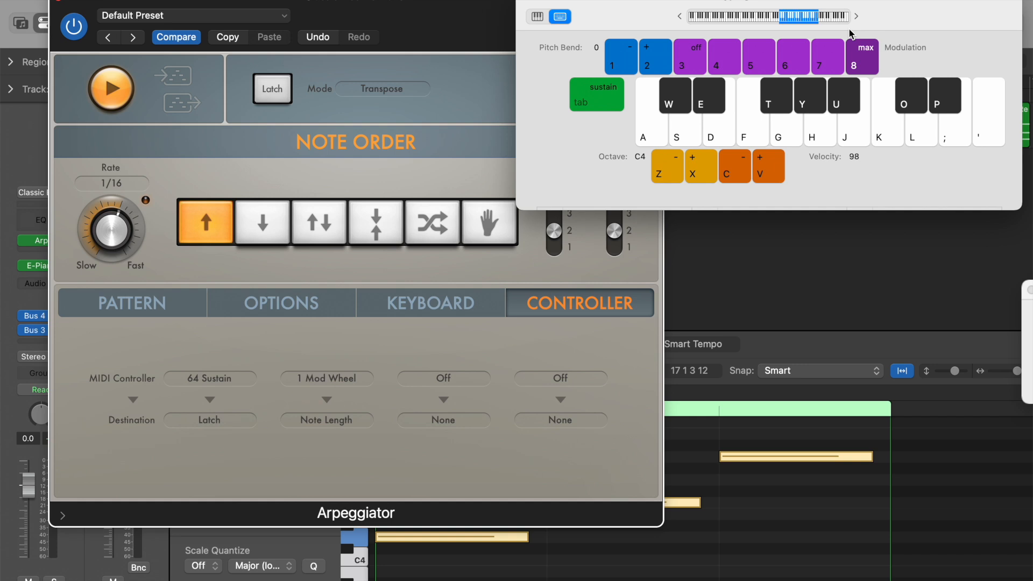
{"action": "key", "text": "s"}
{"action": "key", "text": "g"}
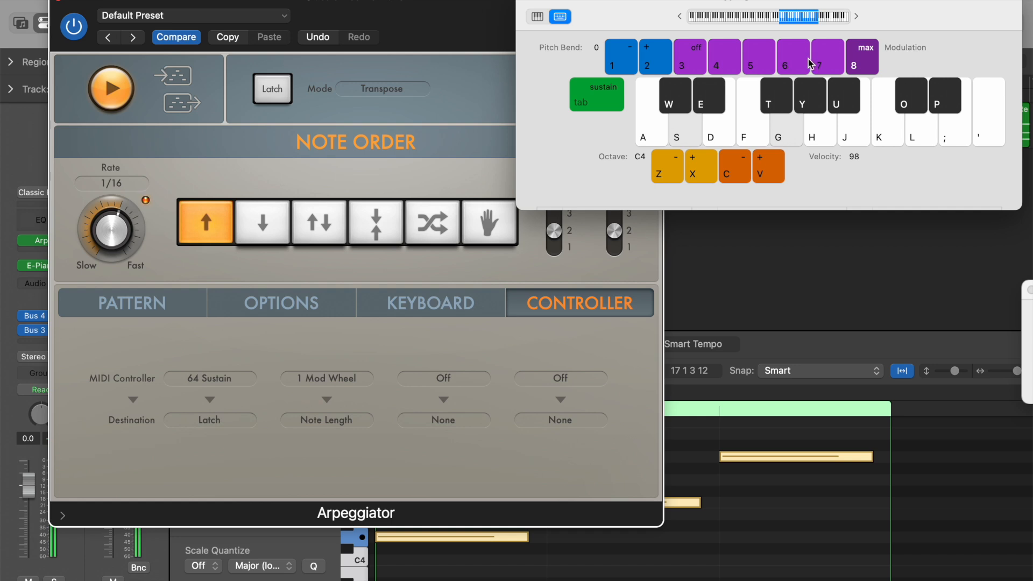
{"action": "left_click", "coordinate": [698, 59]}
{"action": "key", "text": "s"}
{"action": "key", "text": "g"}
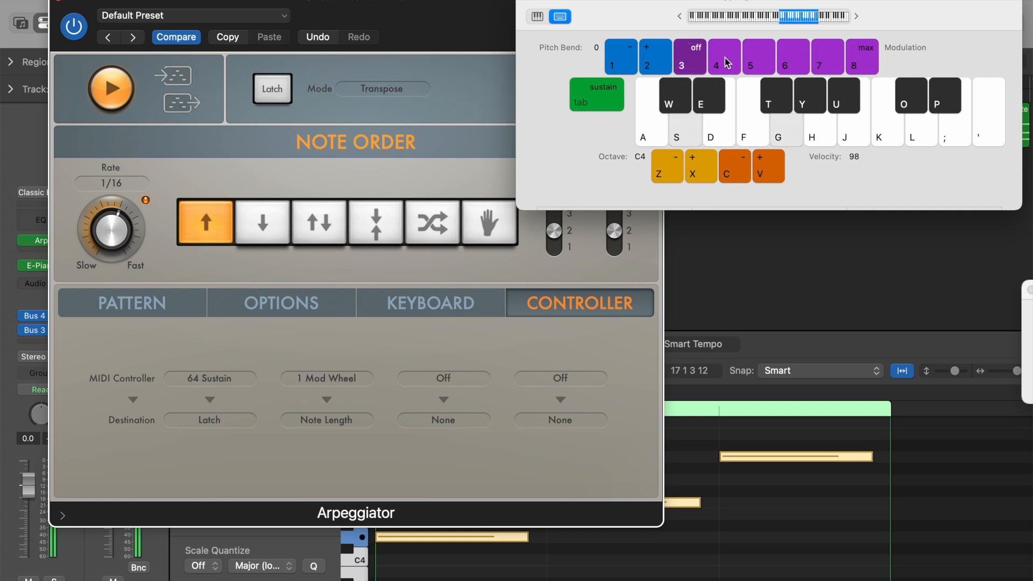
Keep the D and G chord sounding while raising the modulation through levels 5, 6 and 7 to max
{"action": "key", "text": "s"}
{"action": "key", "text": "g"}
{"action": "left_click", "coordinate": [759, 59]}
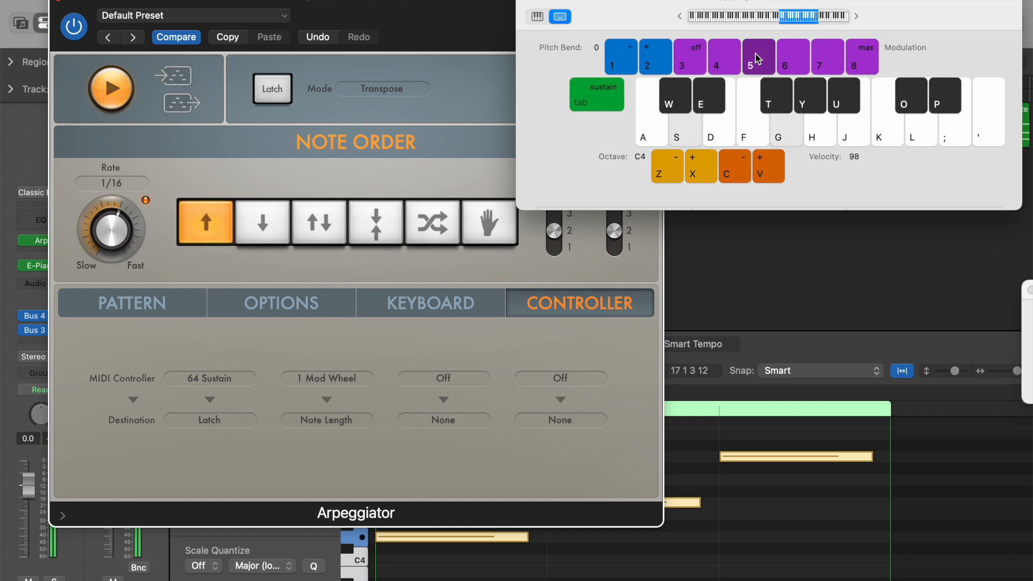
{"action": "left_click", "coordinate": [795, 58]}
{"action": "left_click", "coordinate": [828, 58]}
{"action": "left_click", "coordinate": [862, 58]}
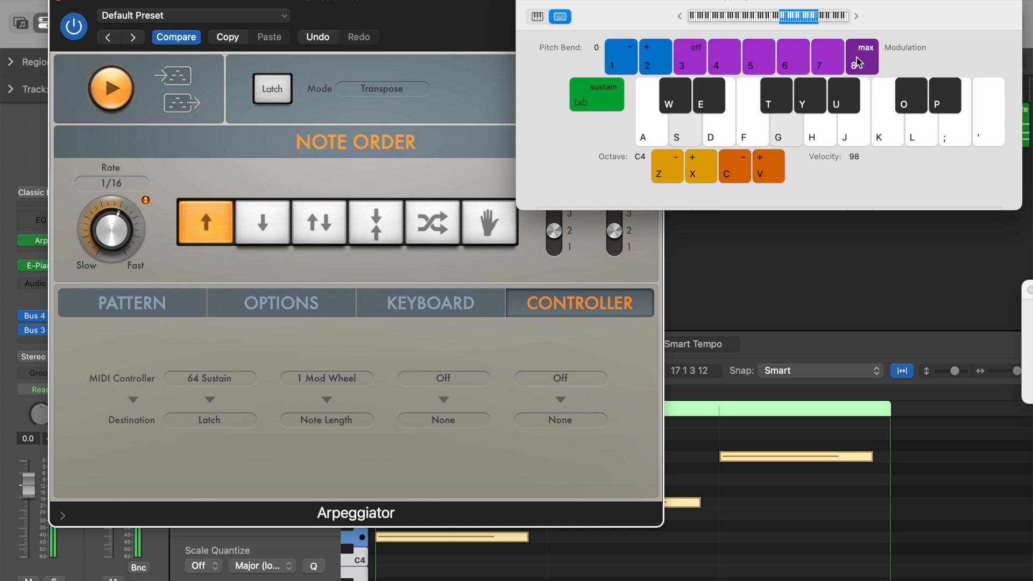
Show the arpeggiator's options and vary the modulation through levels 6, 4, off, 5, 6 and 7 to compare the Note Length response
{"action": "left_click", "coordinate": [243, 315]}
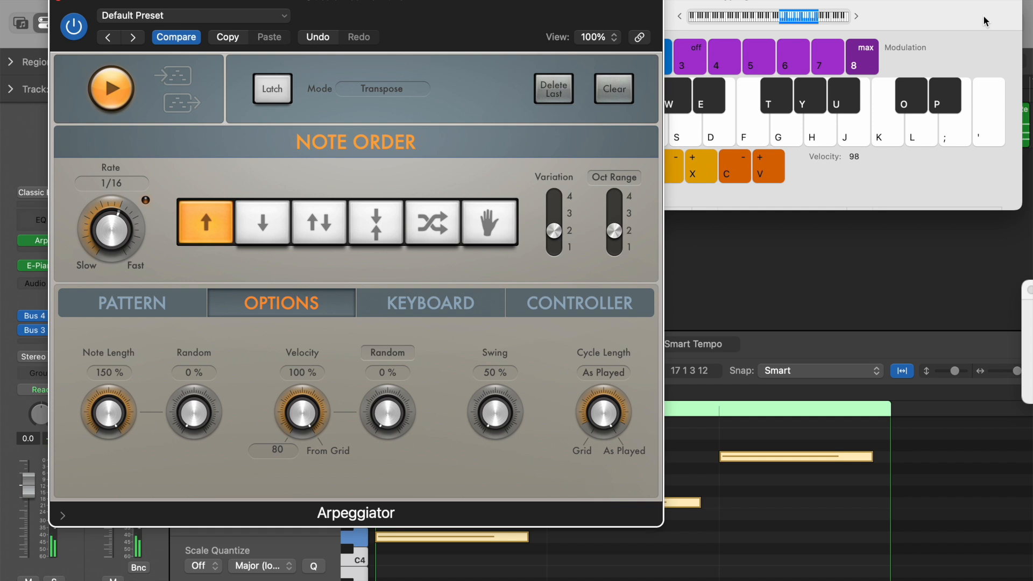
{"action": "left_click", "coordinate": [790, 63]}
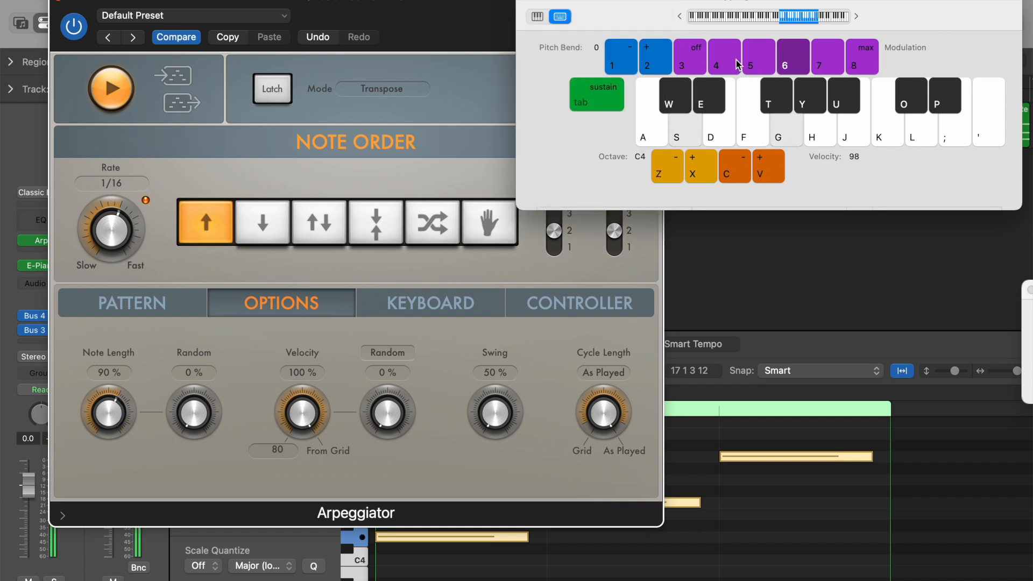
{"action": "left_click", "coordinate": [730, 62]}
{"action": "left_click", "coordinate": [689, 62]}
{"action": "left_click", "coordinate": [756, 65]}
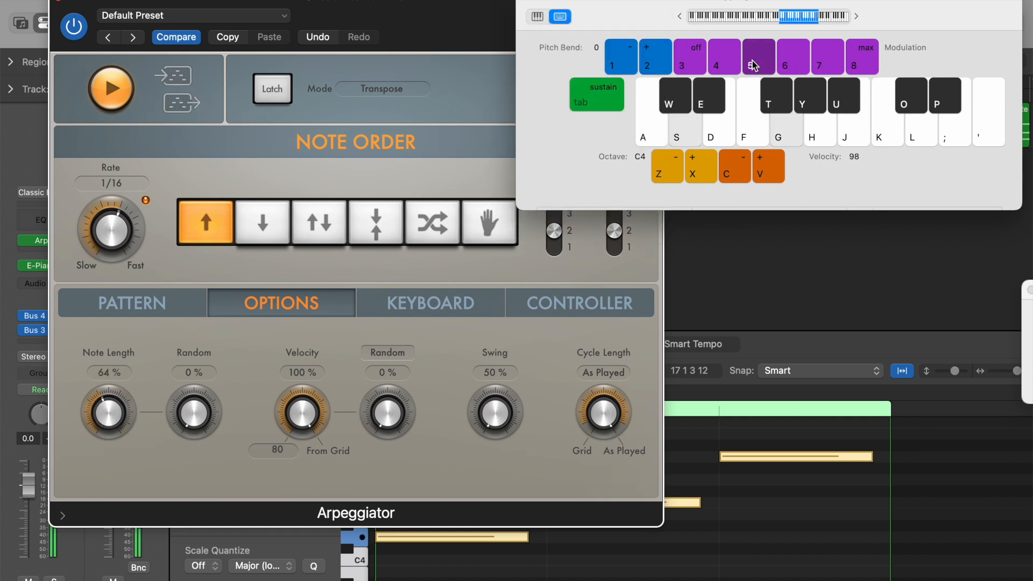
{"action": "left_click", "coordinate": [793, 67]}
{"action": "left_click", "coordinate": [827, 69]}
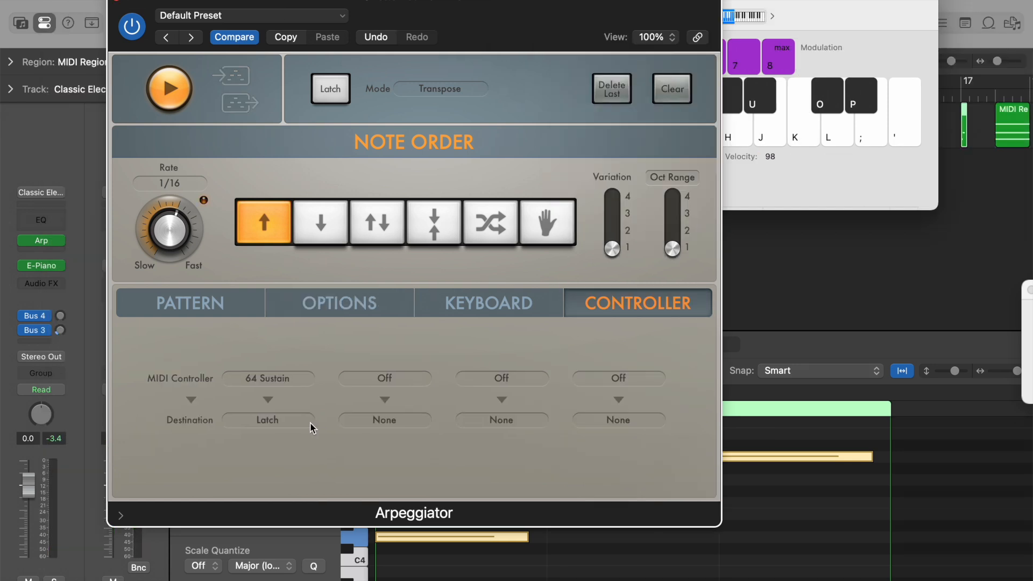
Load the arpeggiator's Swung Groove 01 preset and advance to Swung Groove 02
{"action": "left_click", "coordinate": [300, 15]}
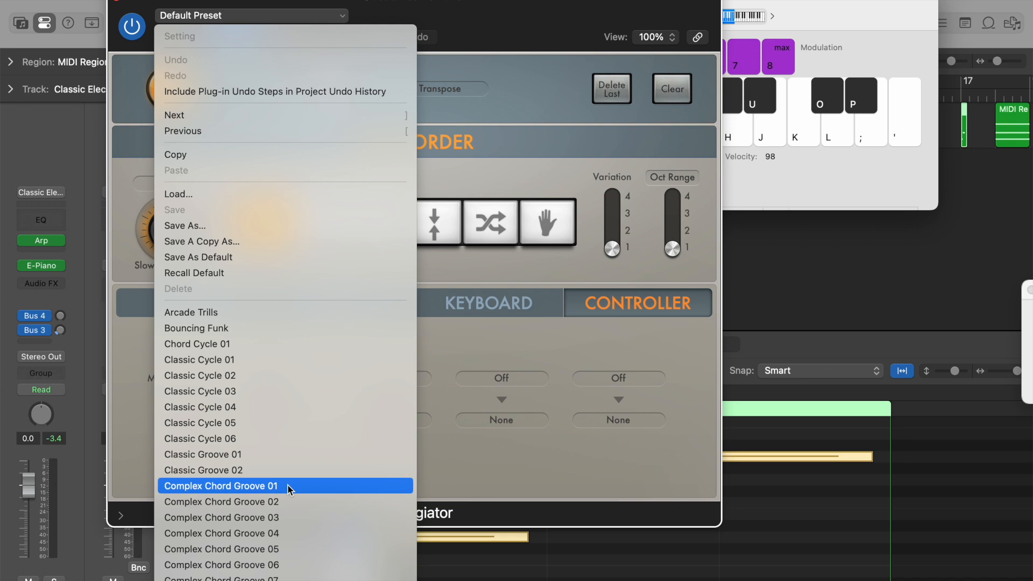
{"action": "scroll", "coordinate": [287, 484], "scroll_direction": "down", "scroll_amount": 10}
{"action": "scroll", "coordinate": [289, 485], "scroll_direction": "down", "scroll_amount": 15}
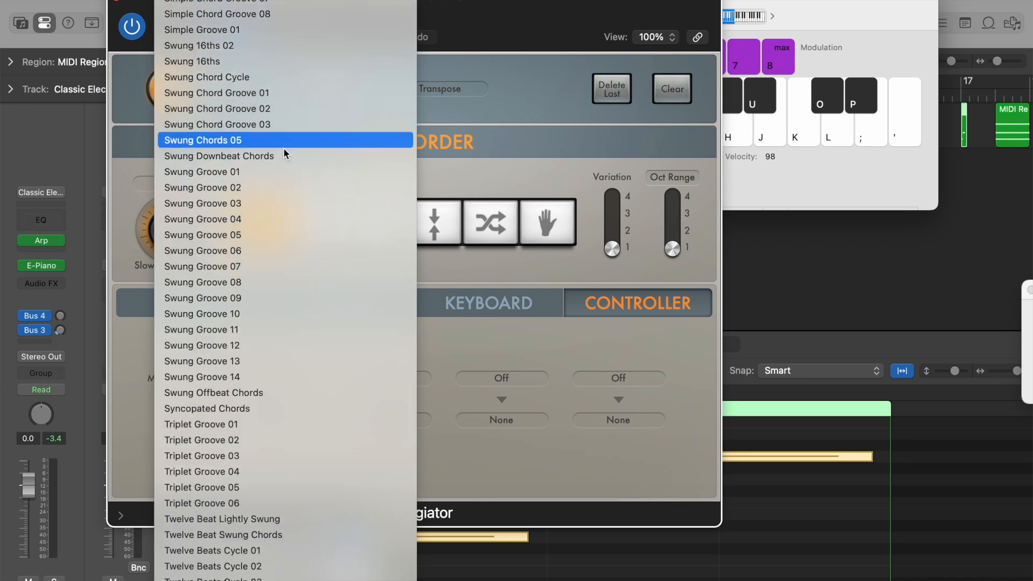
{"action": "left_click", "coordinate": [272, 172]}
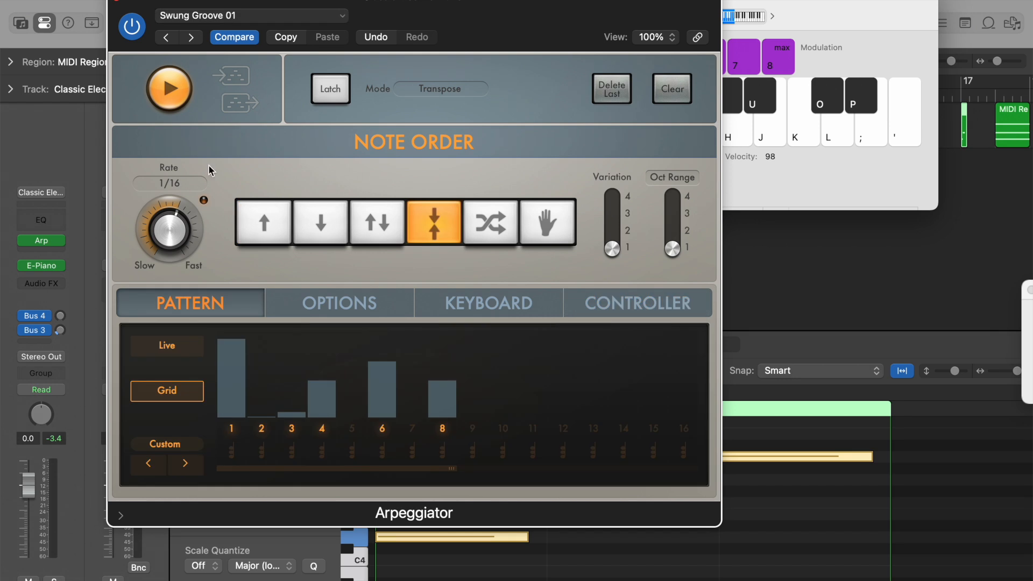
{"action": "left_click", "coordinate": [191, 37]}
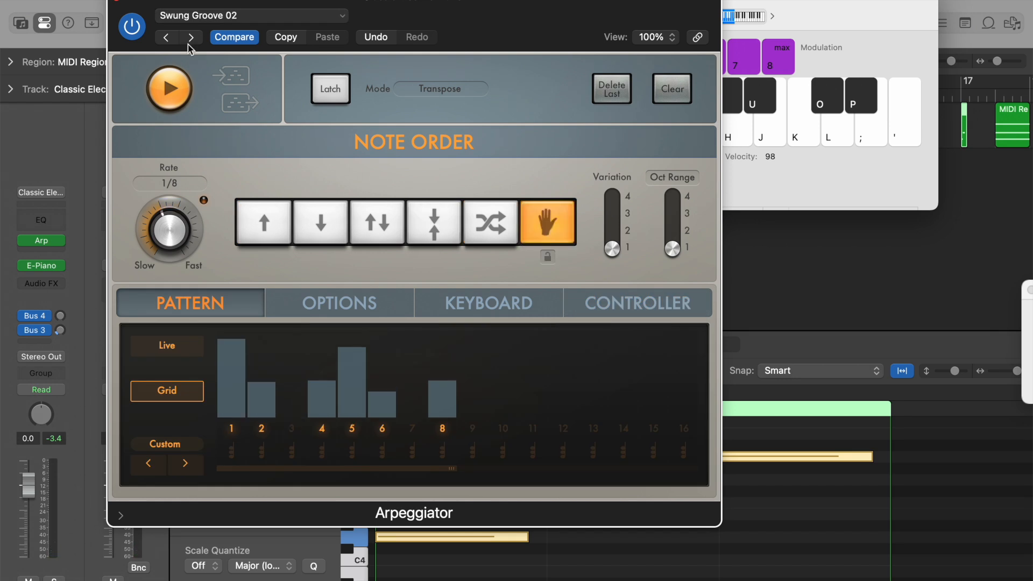